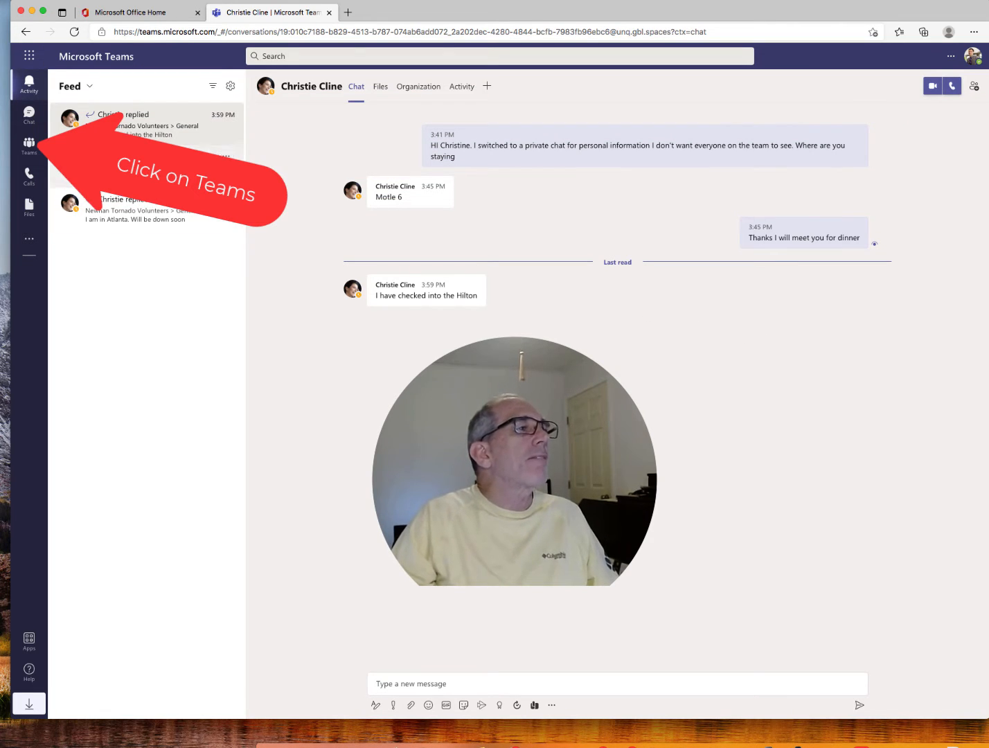
# Start creating a new team from scratch in the Teams area and make it Public
pyautogui.click(30, 145)
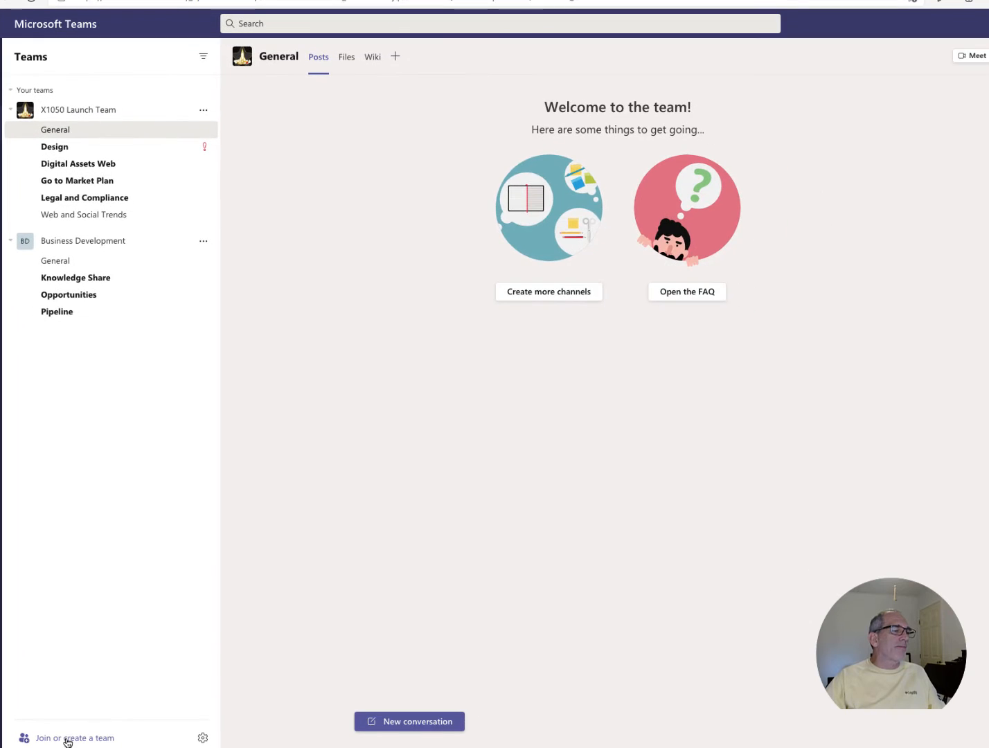
pyautogui.click(67, 738)
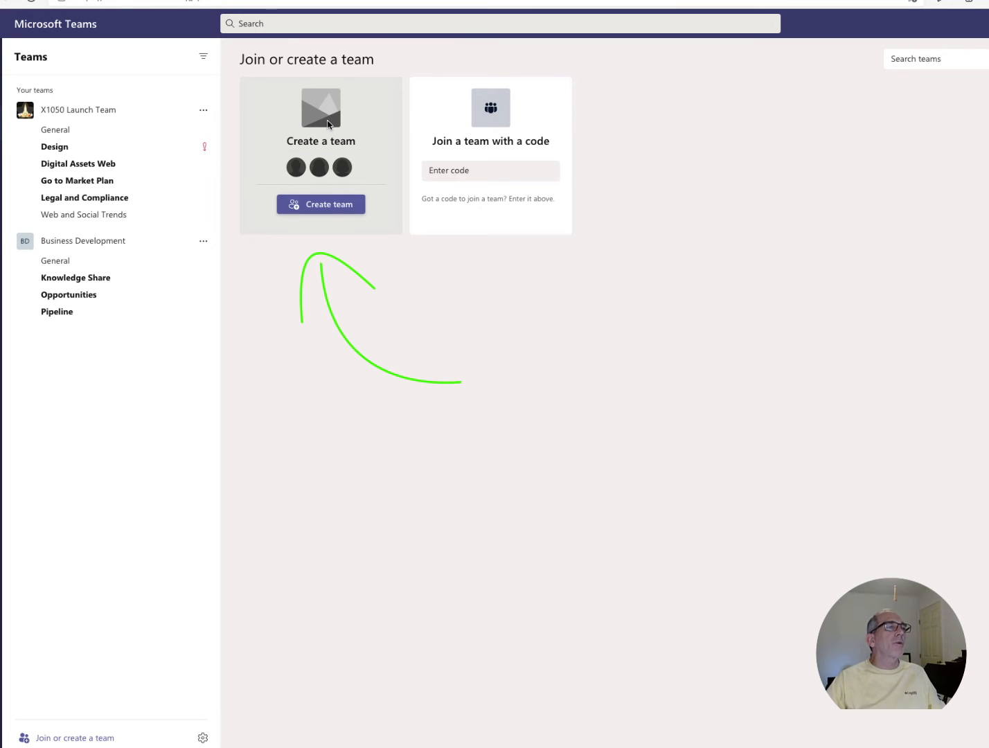
pyautogui.click(329, 206)
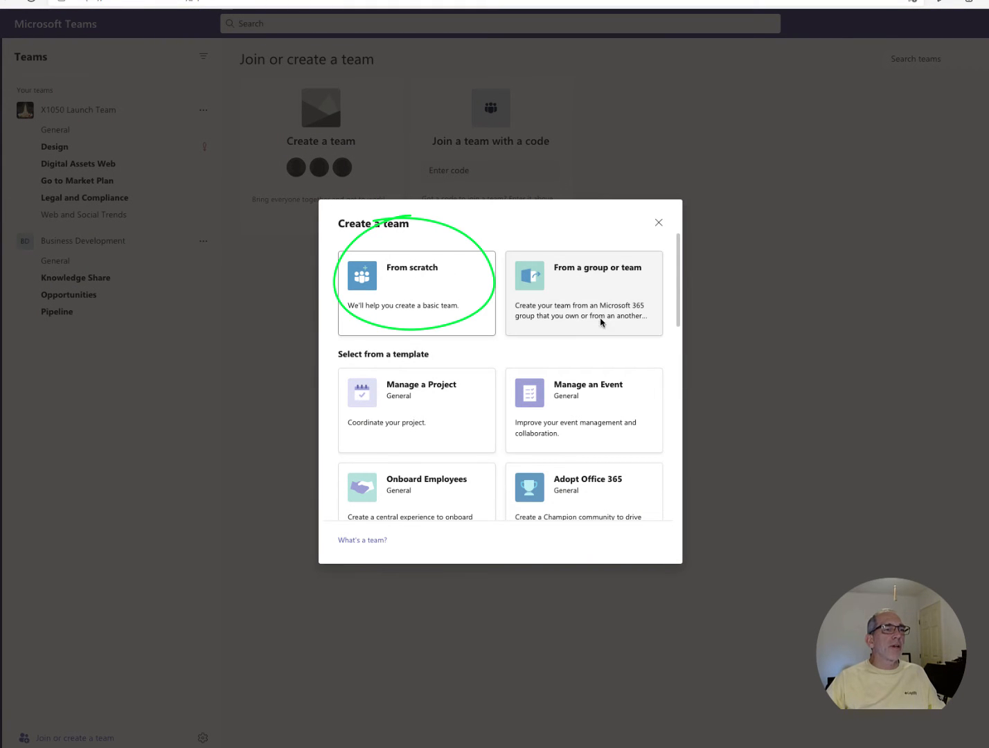
pyautogui.click(371, 283)
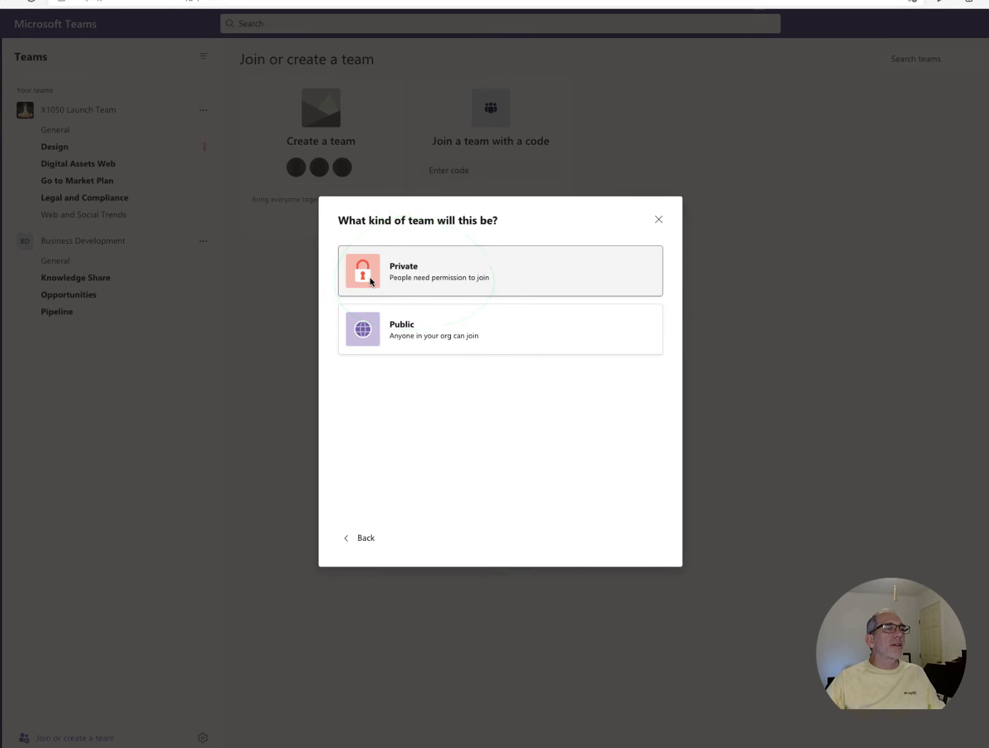
pyautogui.click(409, 332)
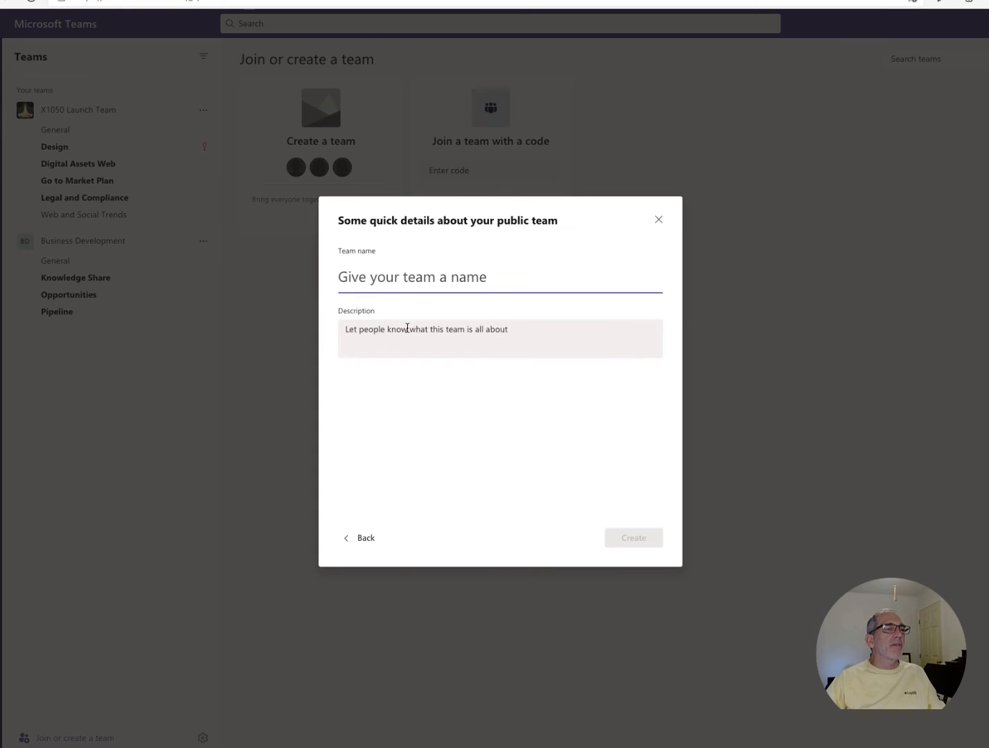
# Name the new public team "Newnan Tornado Volunteers"
pyautogui.write('N')
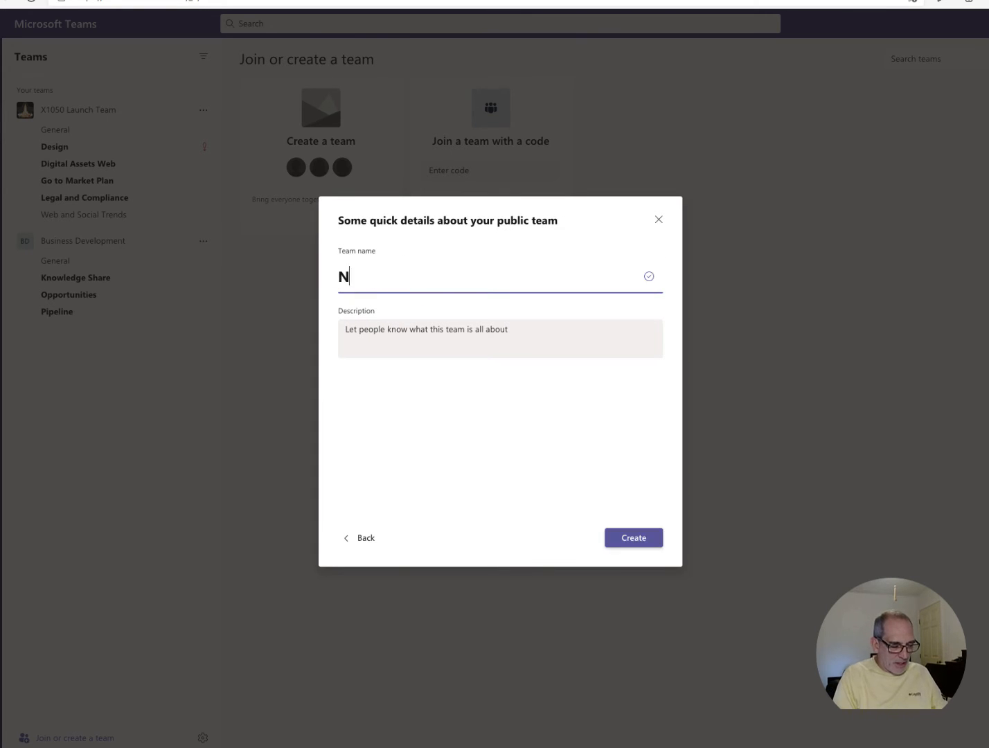
pyautogui.write('ewnan ')
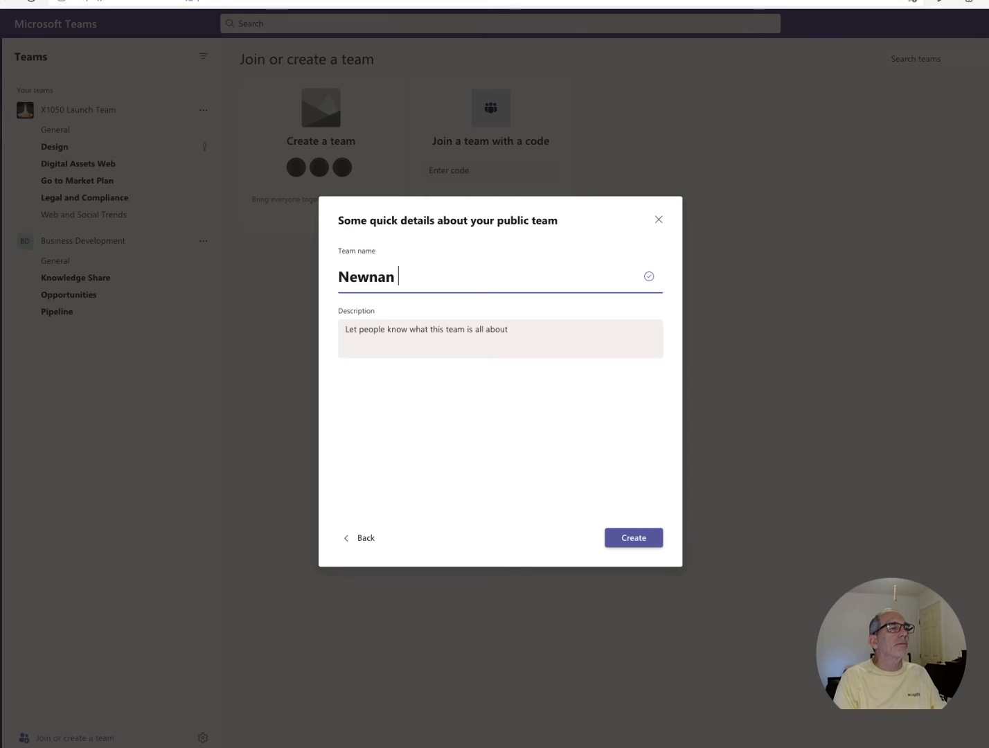
pyautogui.write('To')
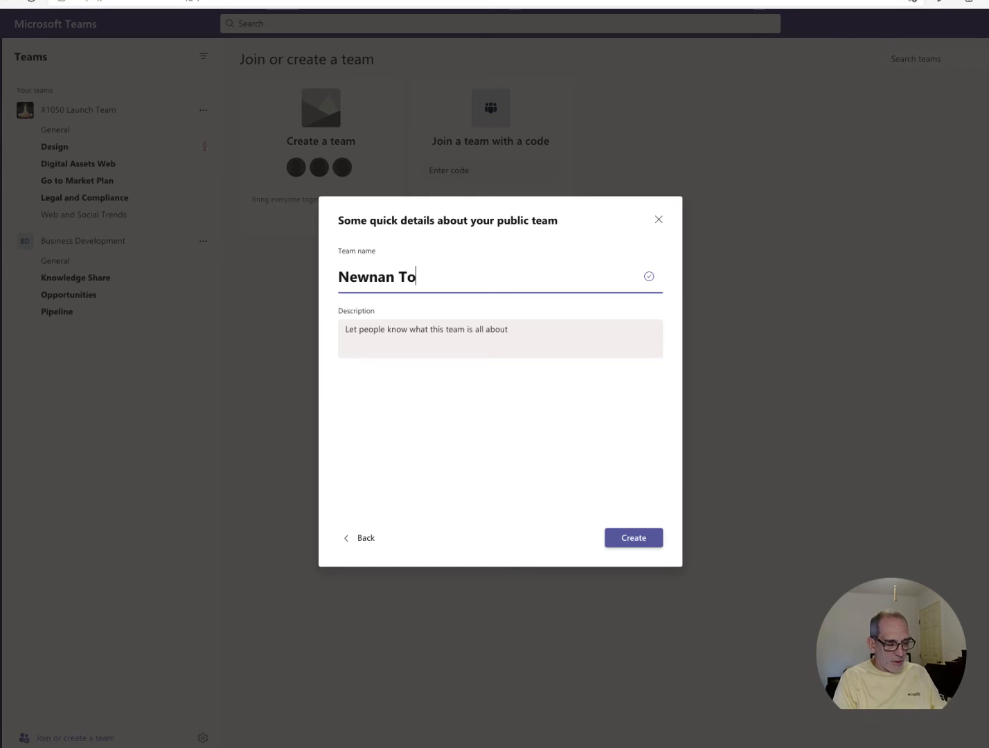
pyautogui.write('rnado V')
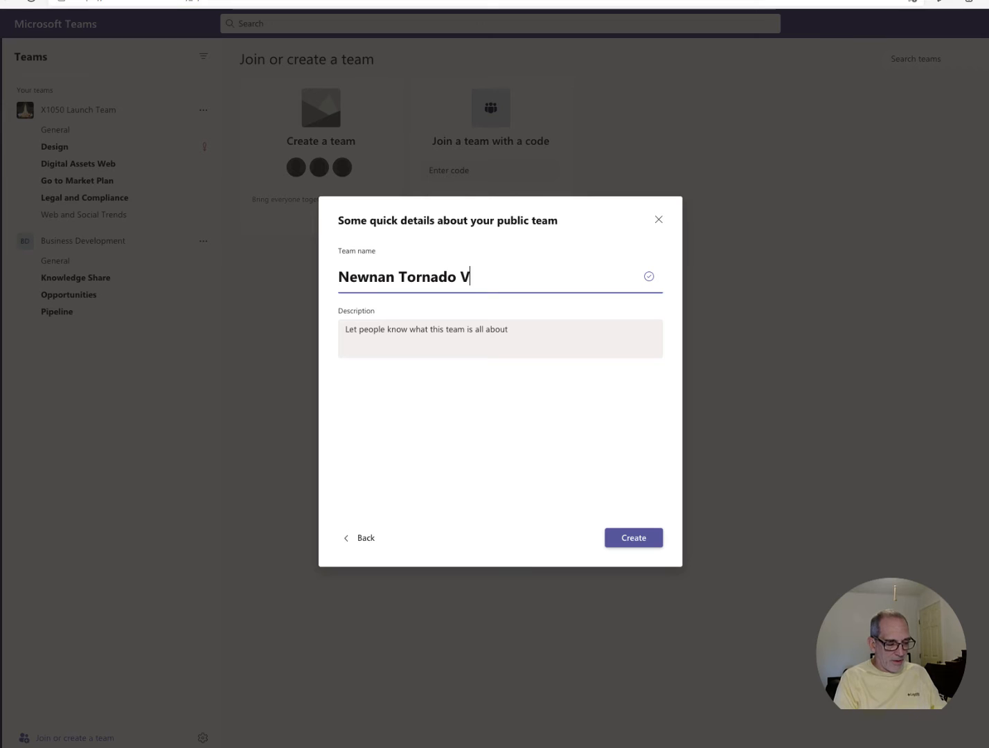
pyautogui.write('olunteers')
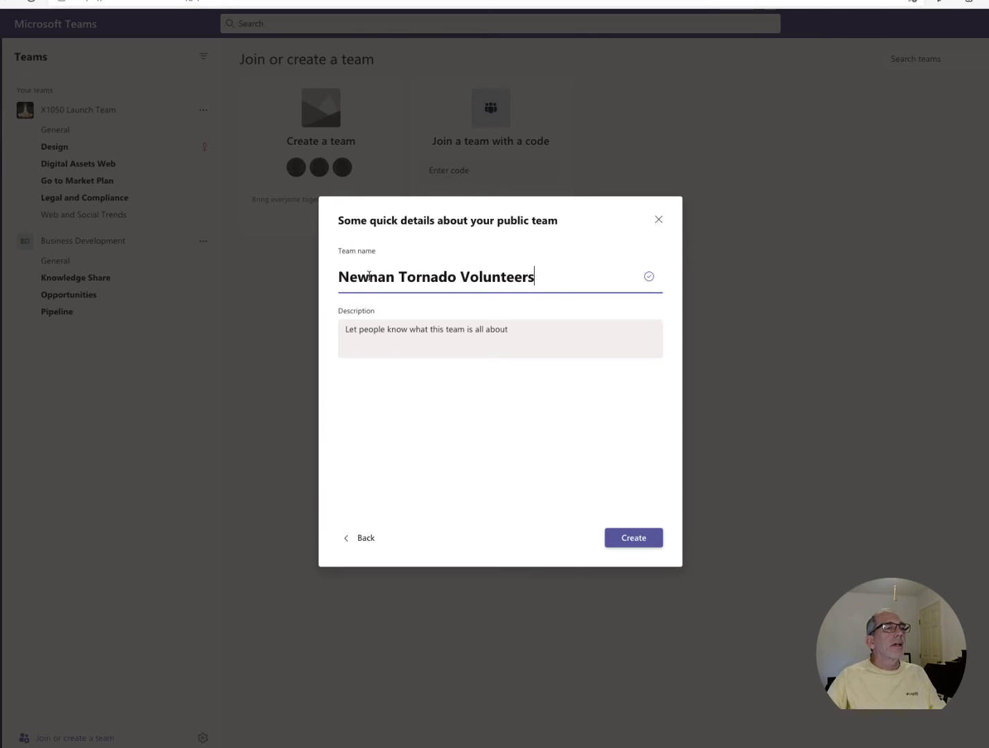
# Describe the team as "Volunteer to work on damage in Newnan Georgia" and create it
pyautogui.click(402, 338)
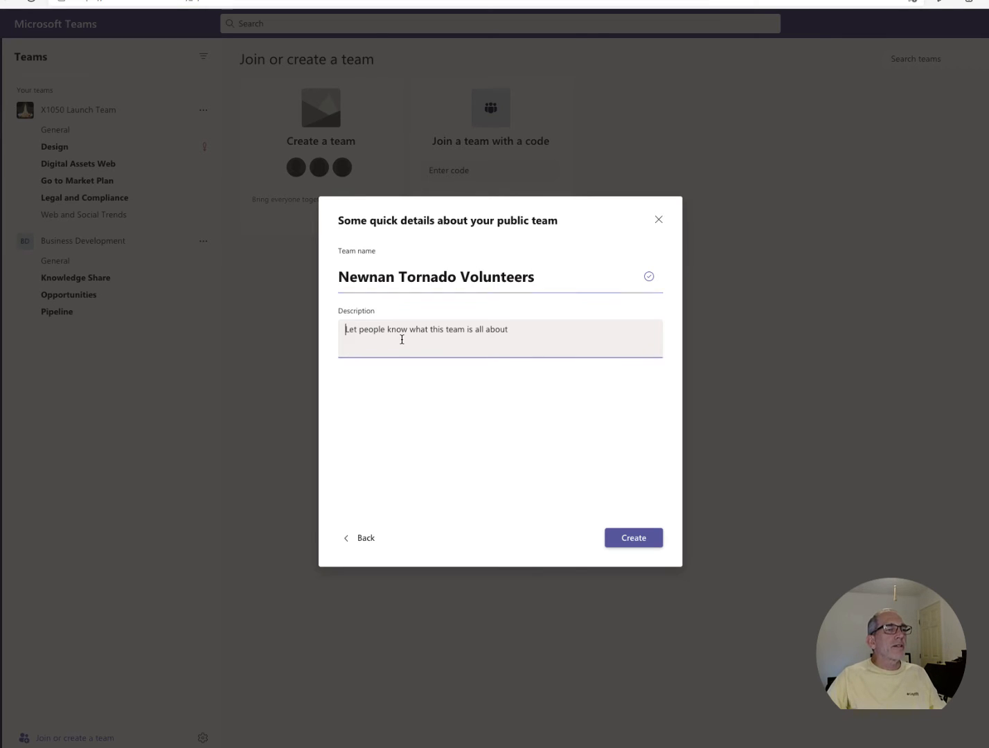
pyautogui.write('Vo')
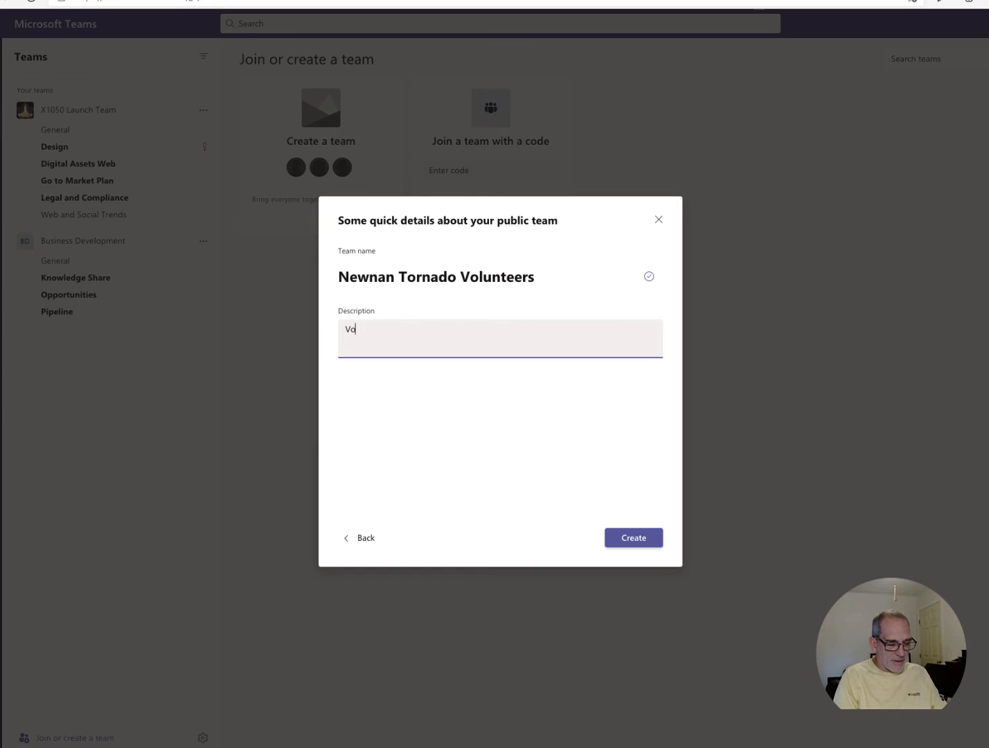
pyautogui.write('lunteer')
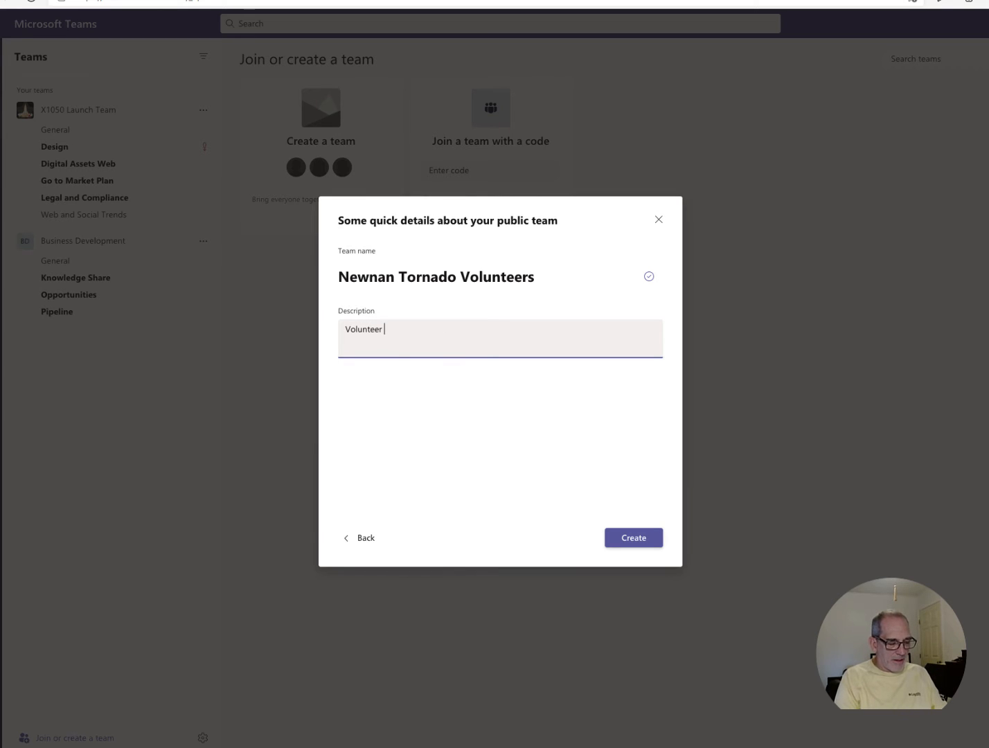
pyautogui.write(' to wo')
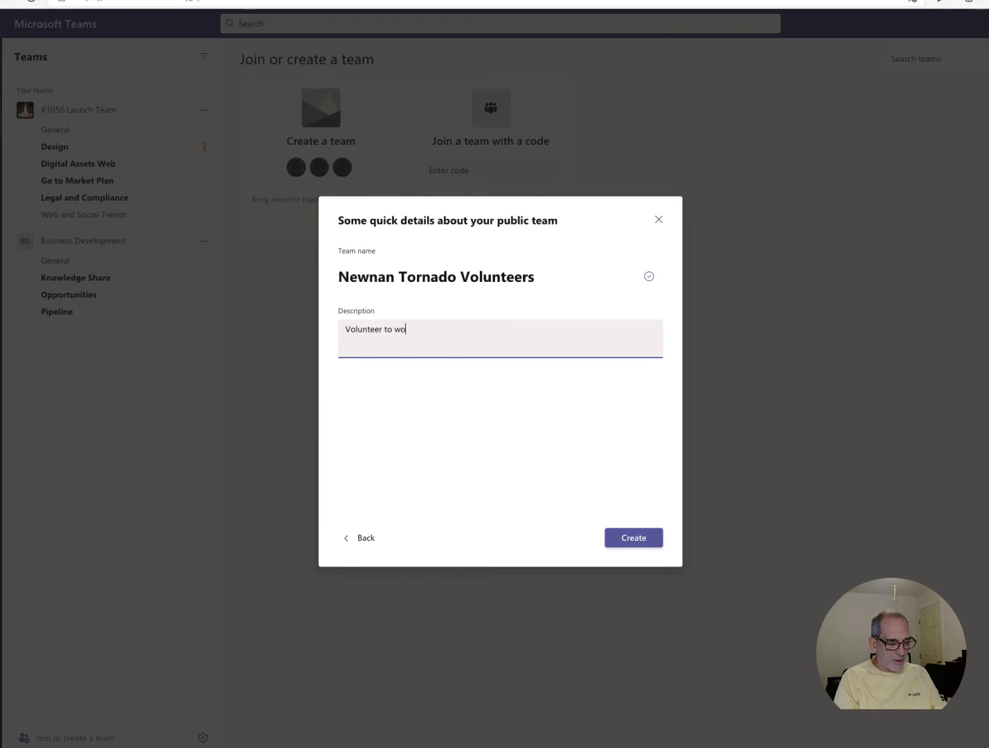
pyautogui.write('rk on damage in Newnan Georgia')
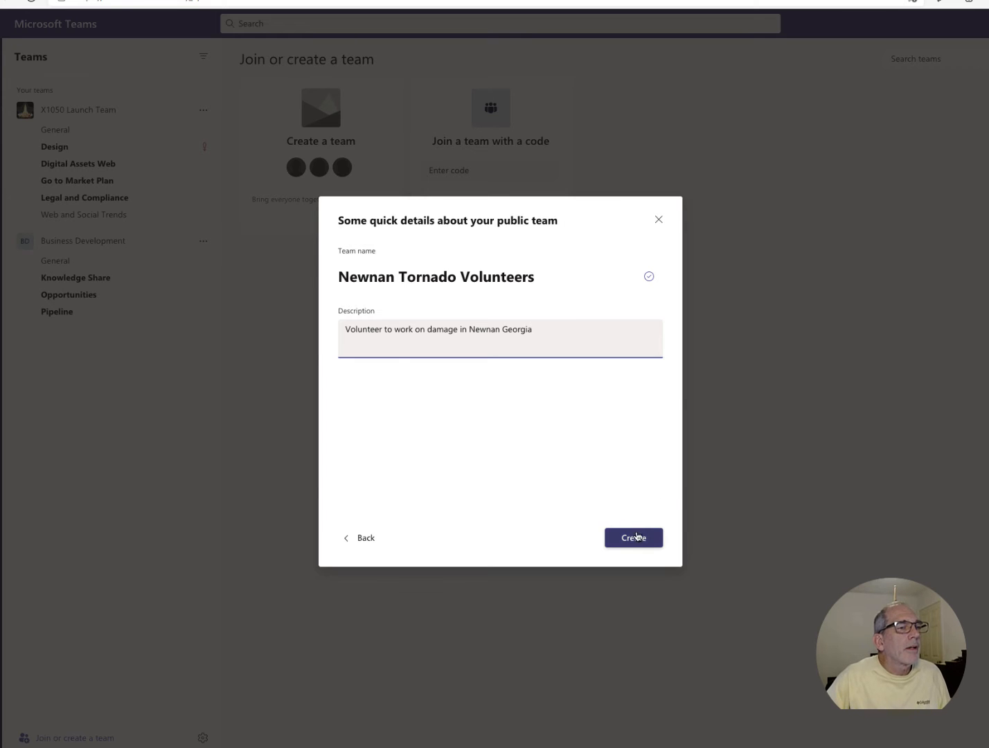
pyautogui.click(635, 537)
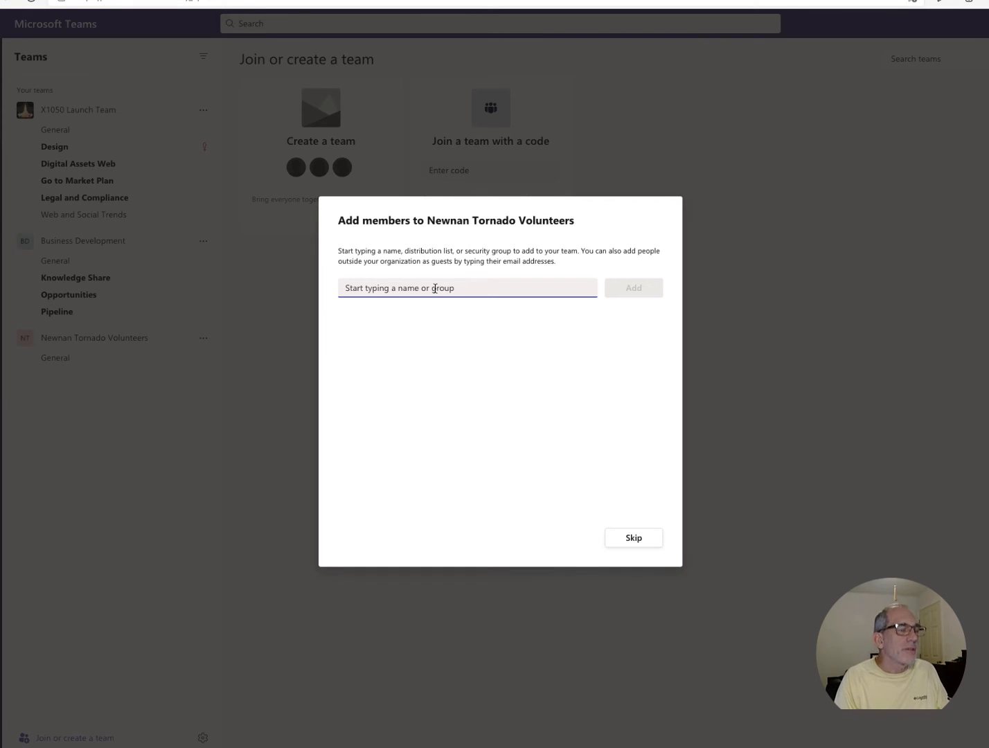
# Search for "de", add the Administrative Assistant to the Newnan Tornado Volunteers team, set their role to Owner, and finish adding members
pyautogui.write('de')
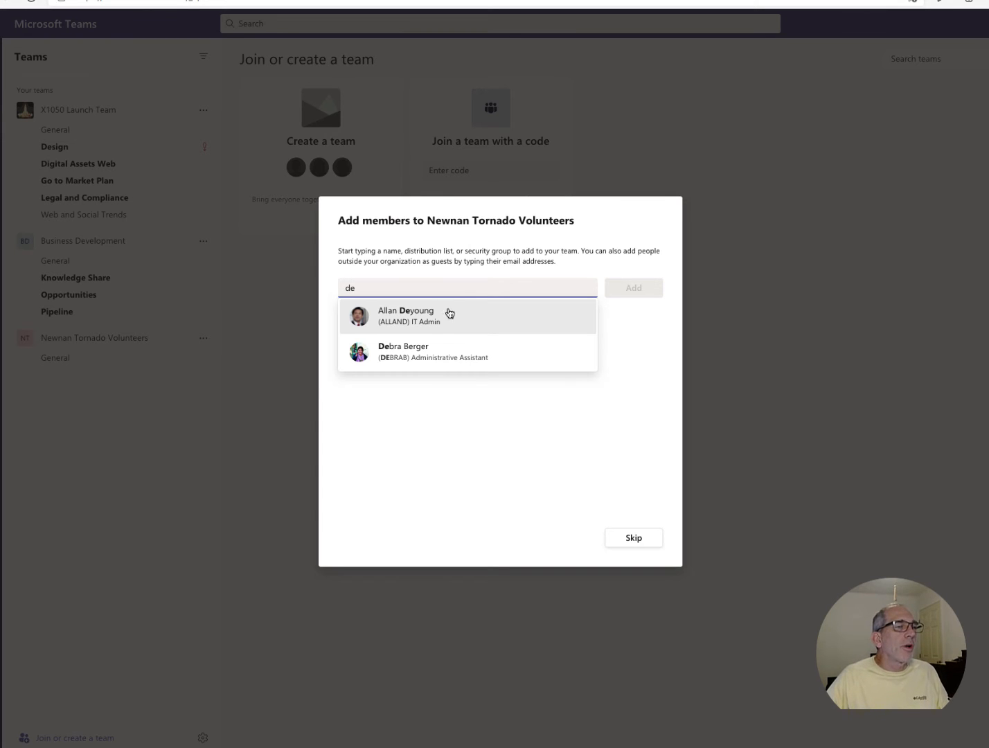
pyautogui.click(404, 348)
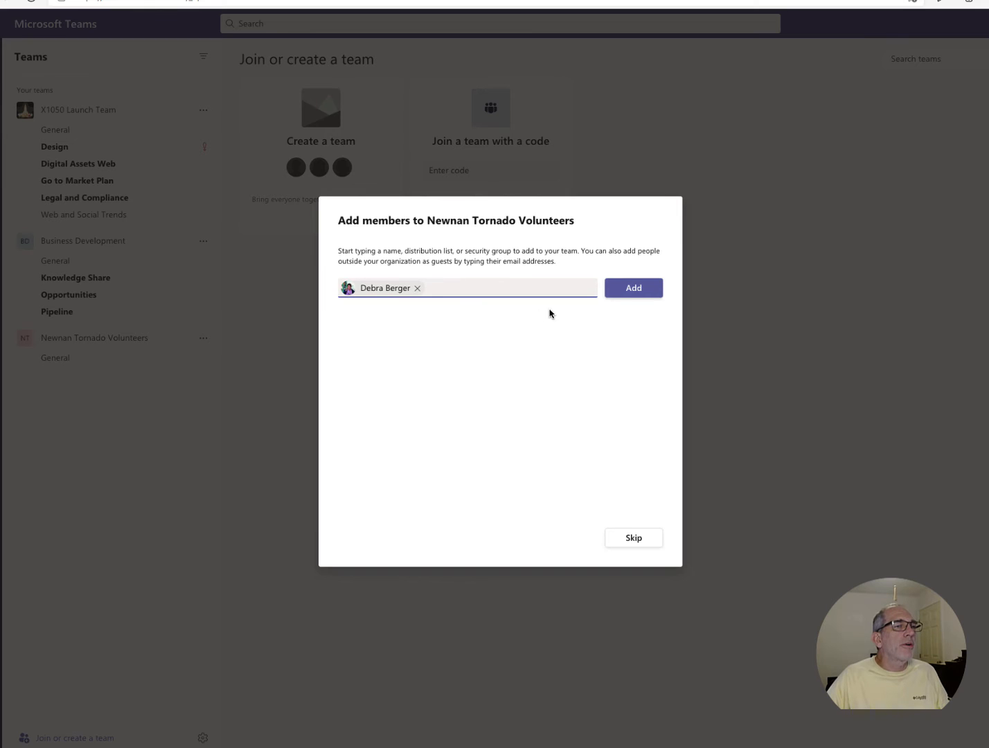
pyautogui.click(623, 294)
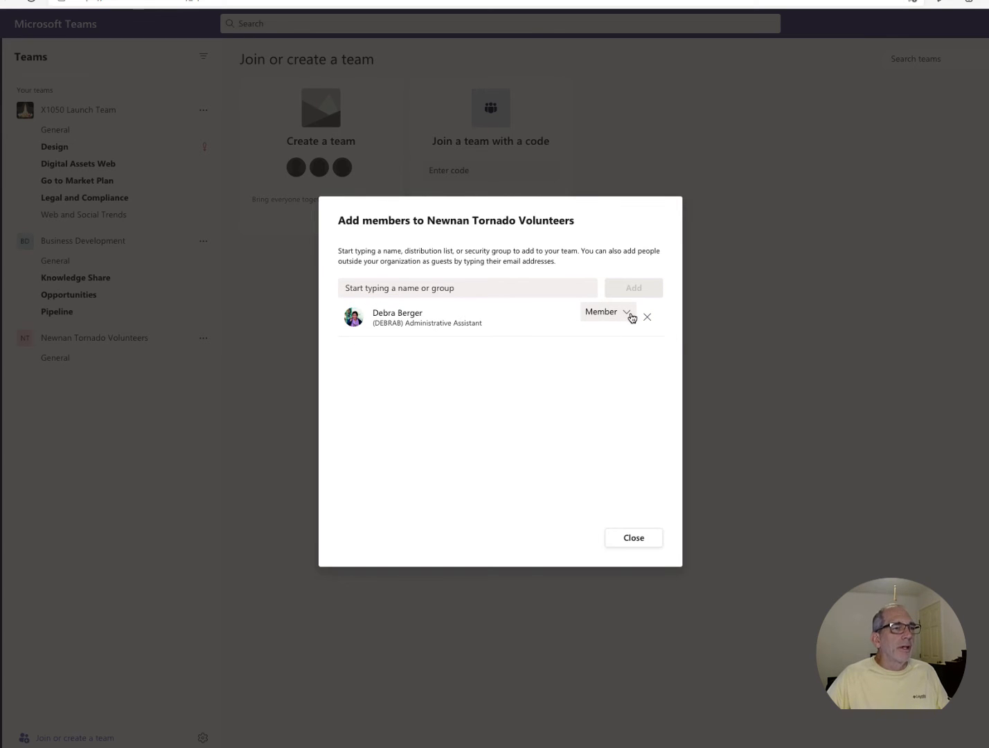
pyautogui.click(626, 317)
pyautogui.click(596, 345)
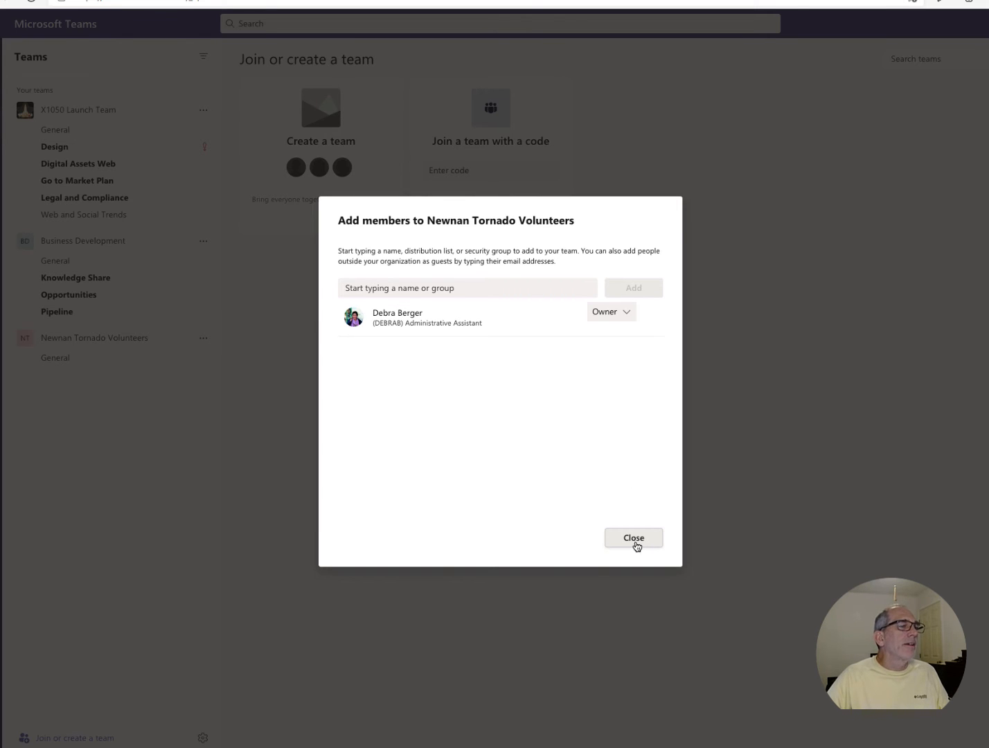
pyautogui.click(634, 538)
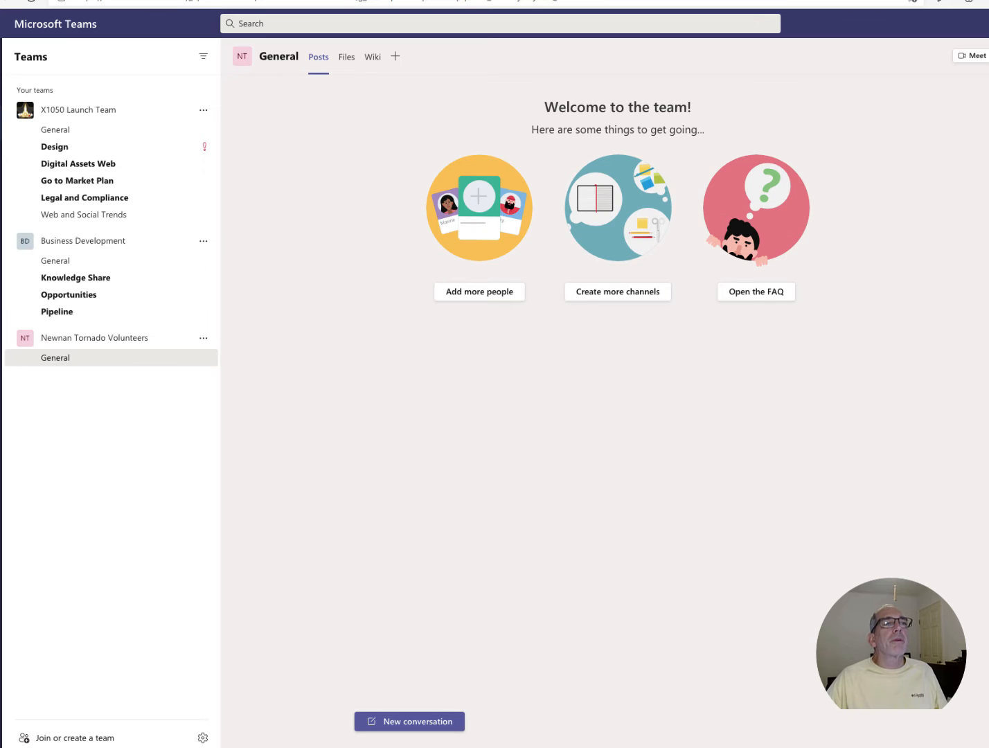
pyautogui.click(988, 24)
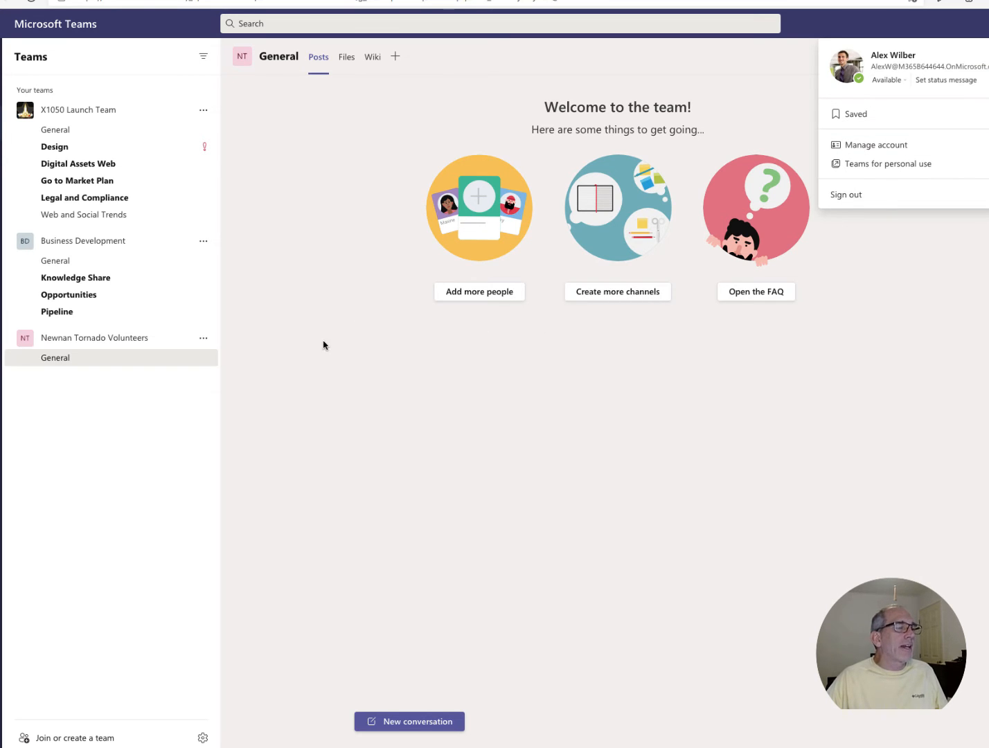
pyautogui.click(255, 378)
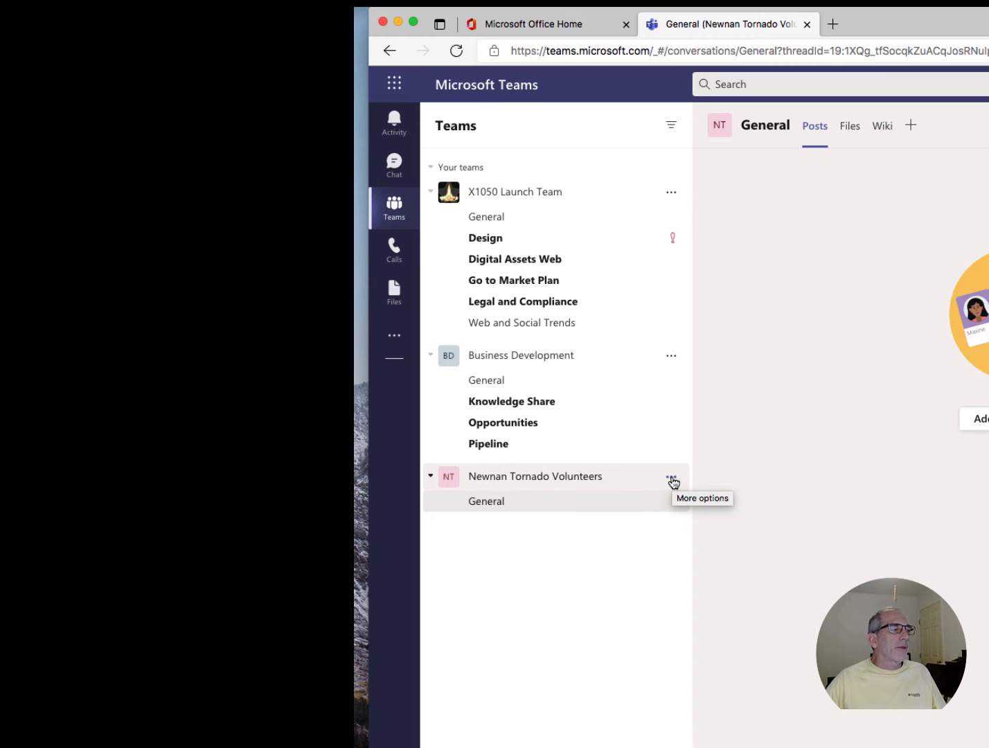
# Start a new channel for the Newnan Tornado Volunteers team and name it "Allstate Claims"
pyautogui.click(672, 483)
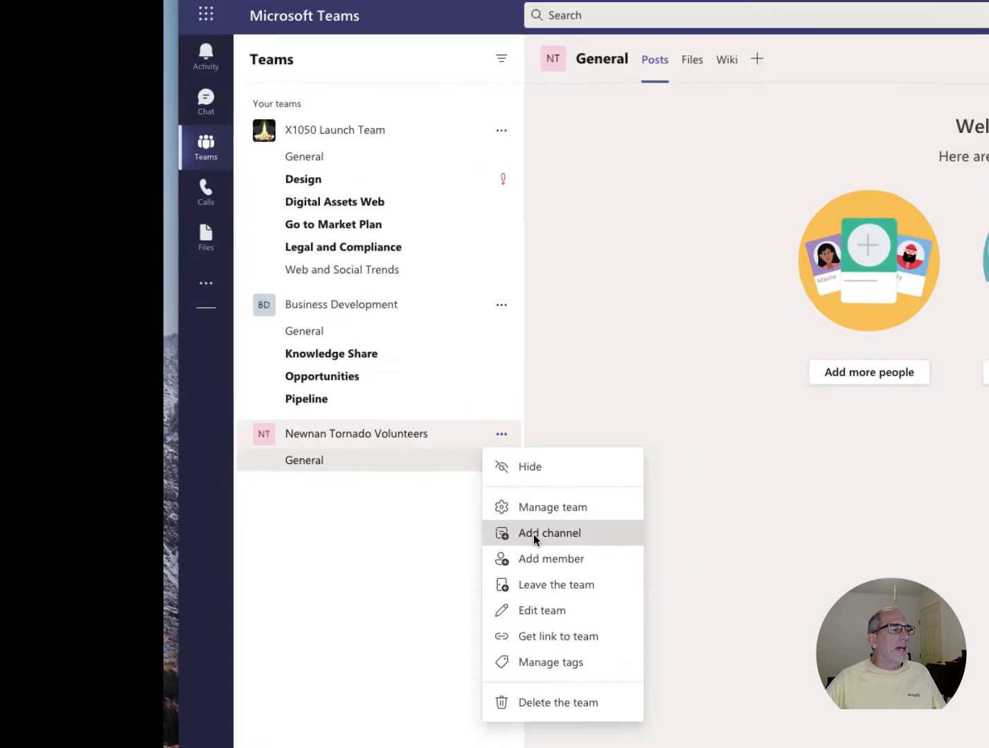
pyautogui.click(534, 540)
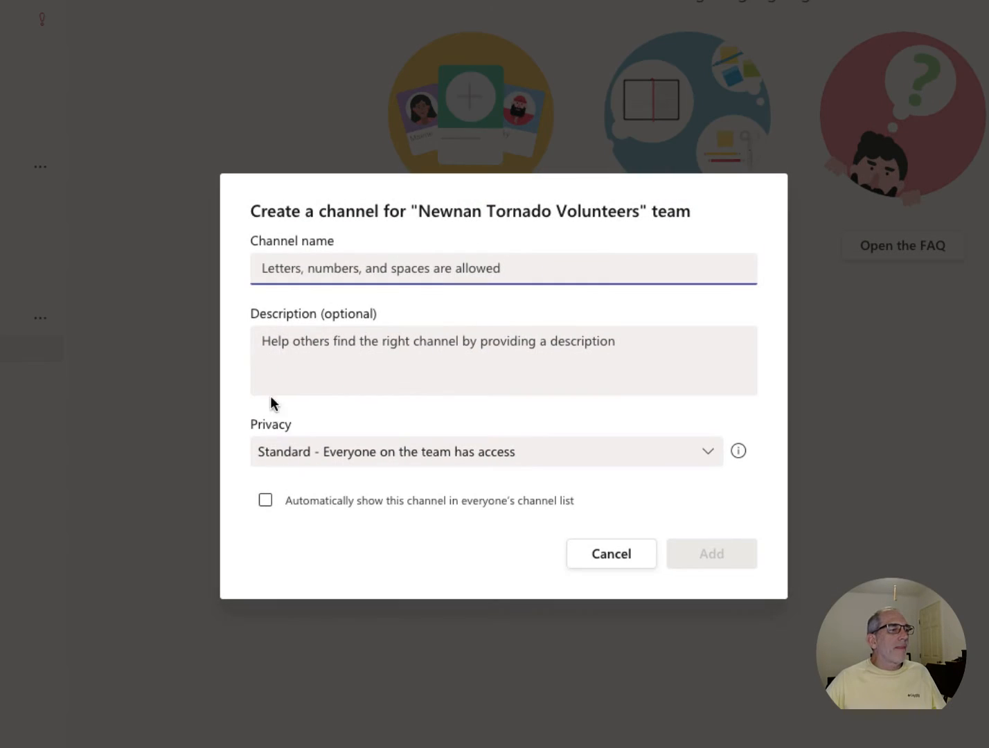
pyautogui.write('A')
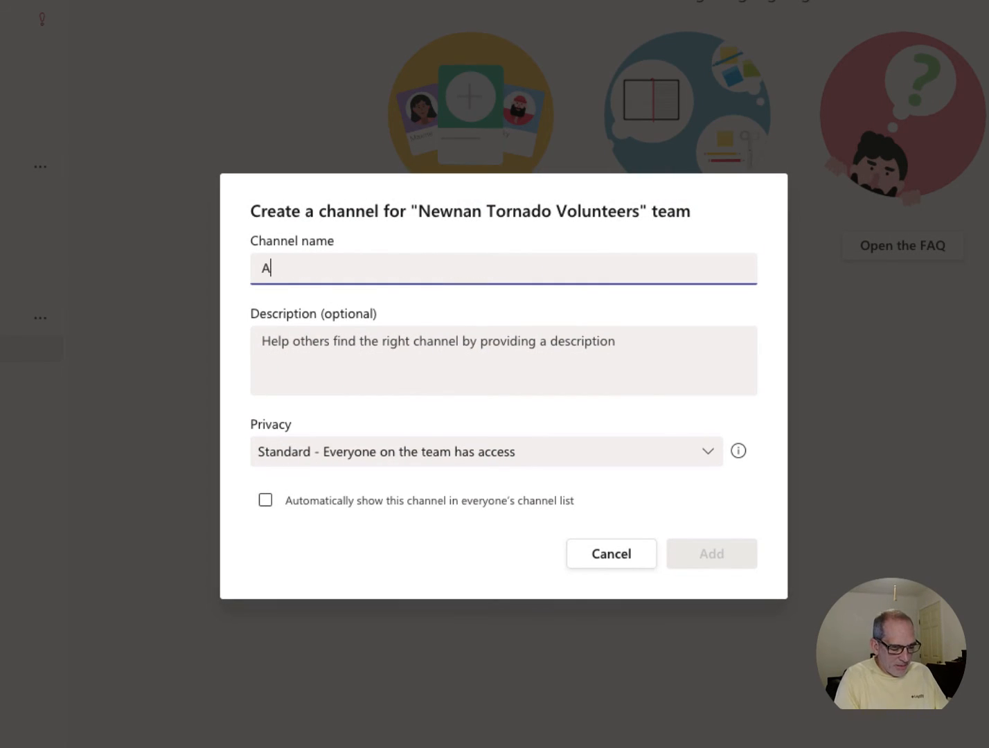
pyautogui.write('llsta')
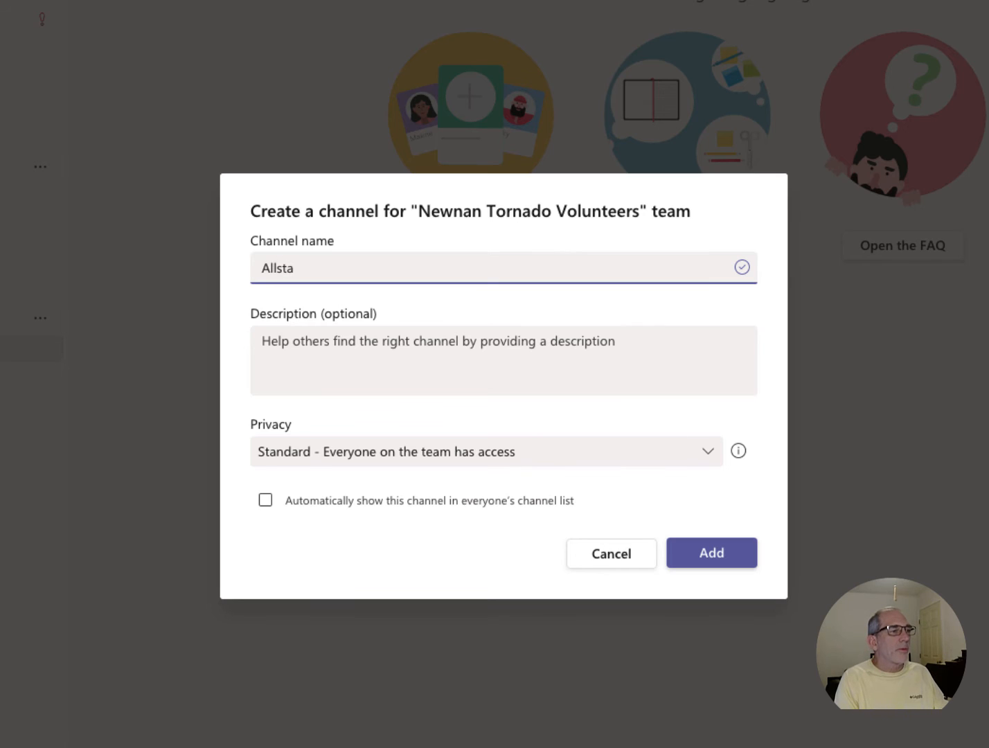
pyautogui.press('BackSpace')
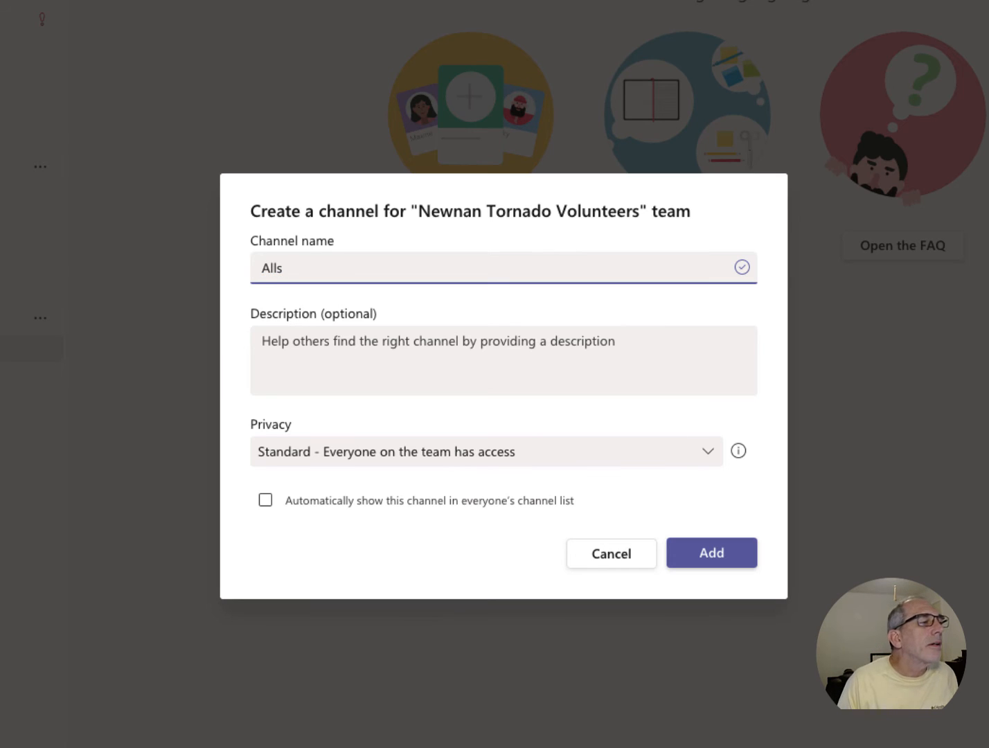
pyautogui.write('tate ')
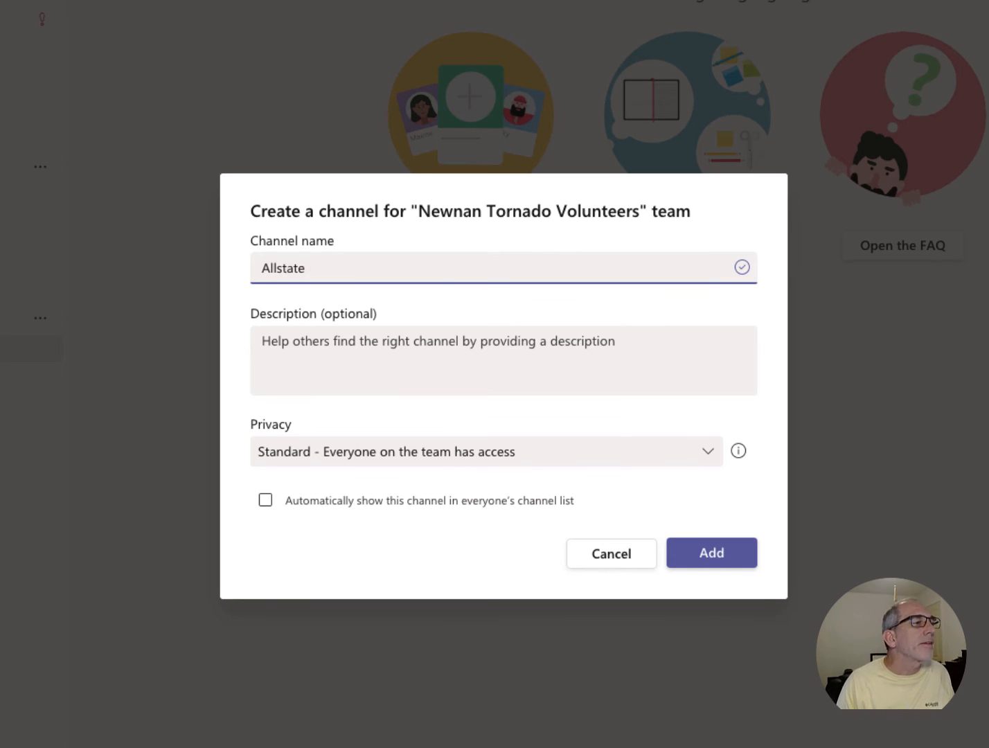
pyautogui.write('Claims')
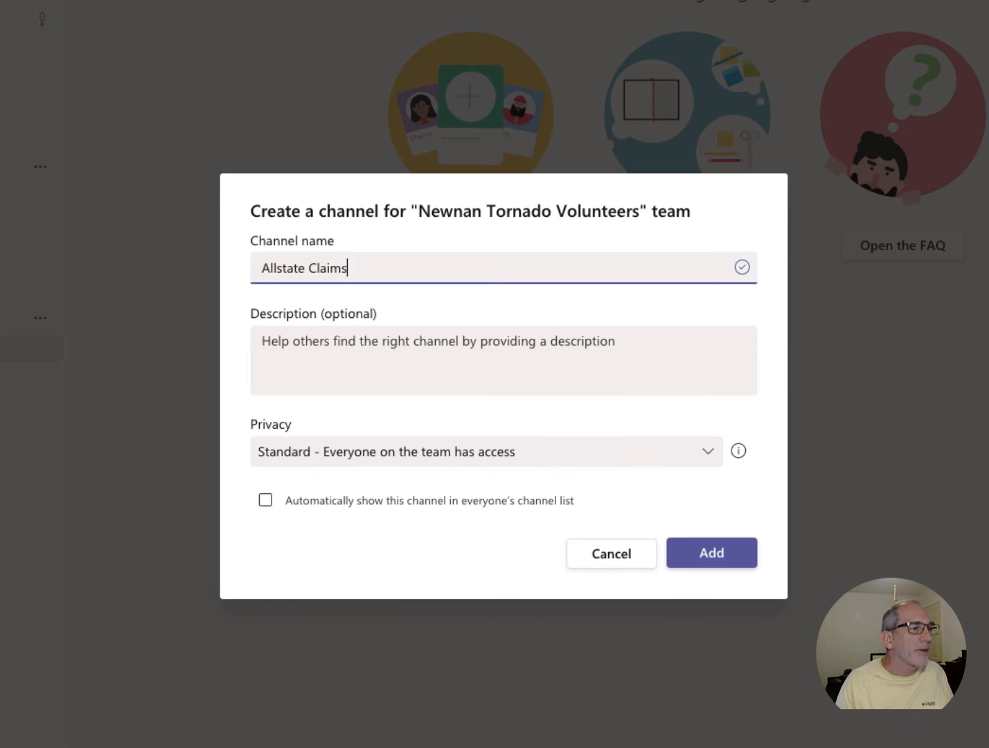
# Describe the Allstate Claims channel as "This is potentially personal information about Allstate insurance claims"
pyautogui.click(300, 357)
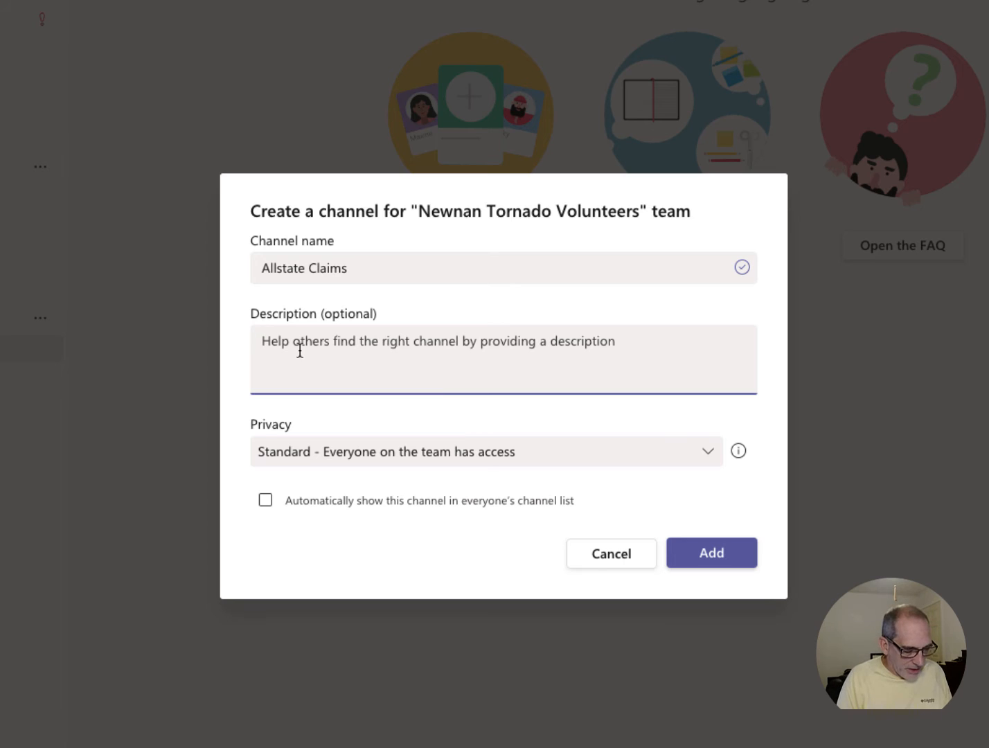
pyautogui.write('Tghis is')
pyautogui.press('BackSpace')
pyautogui.press('BackSpace')
pyautogui.press('BackSpace')
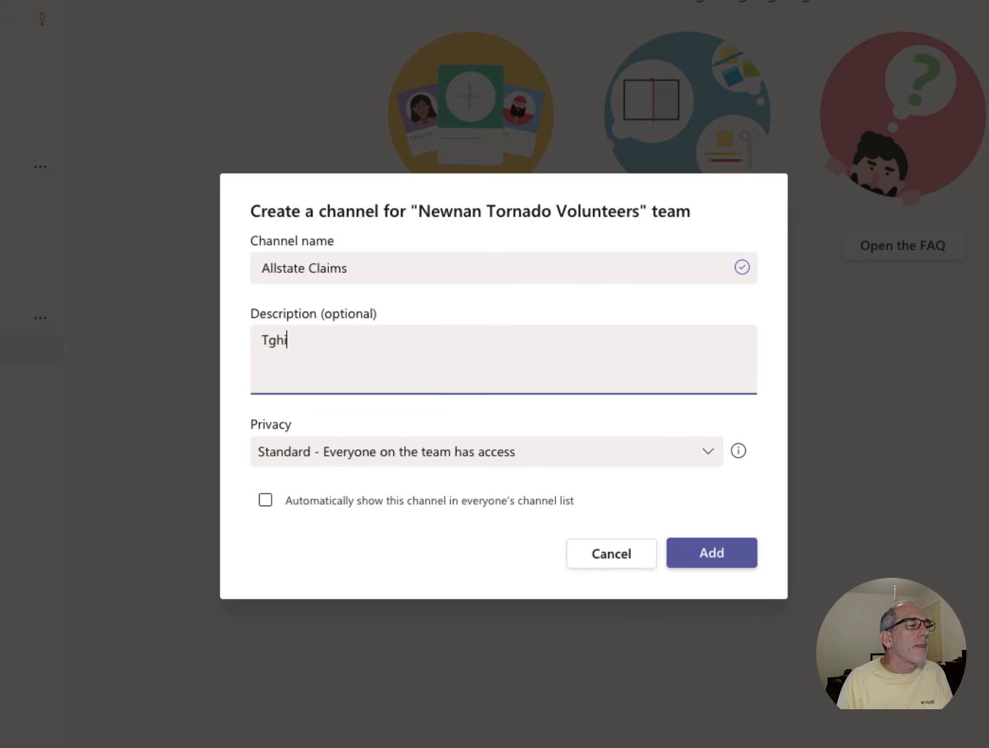
pyautogui.write('his ')
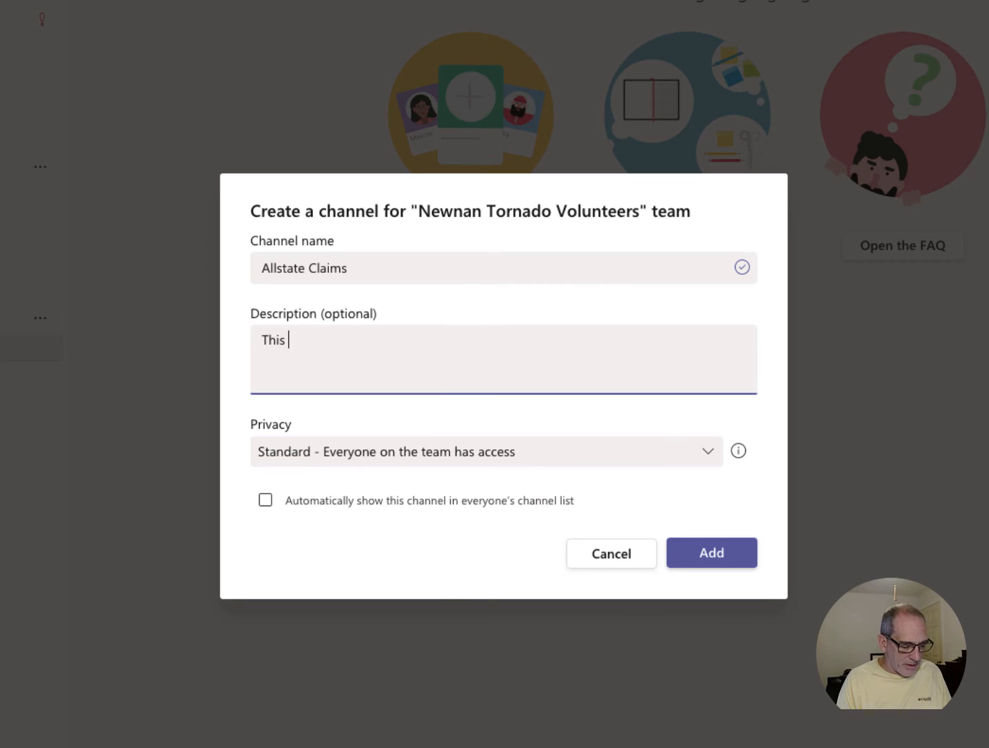
pyautogui.write('is potentia')
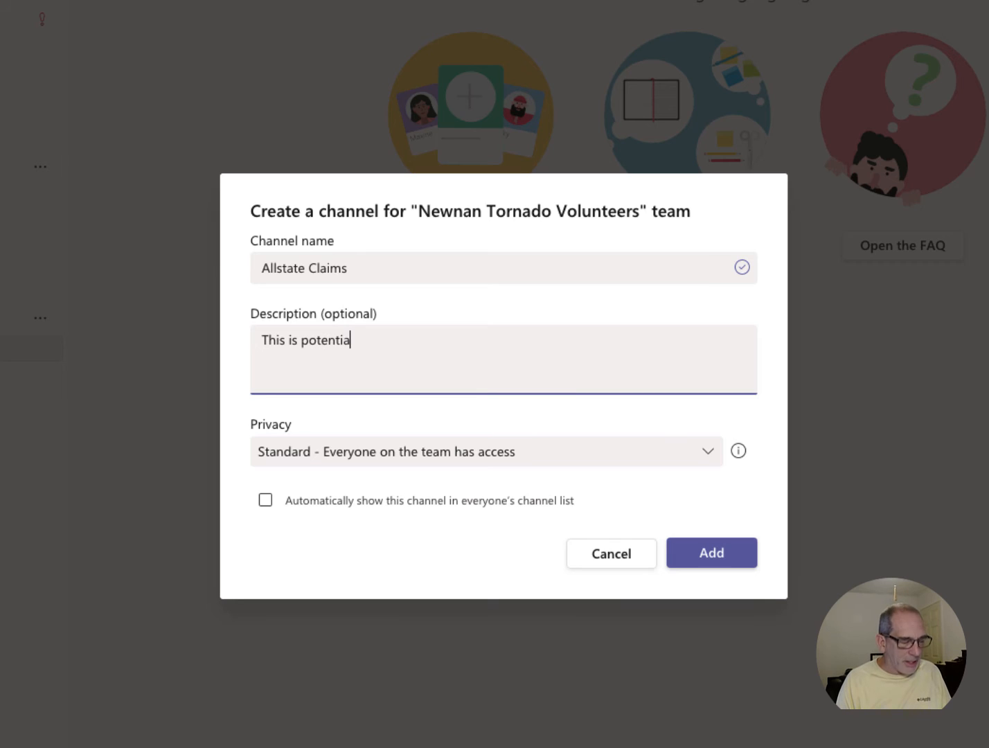
pyautogui.write('lly per')
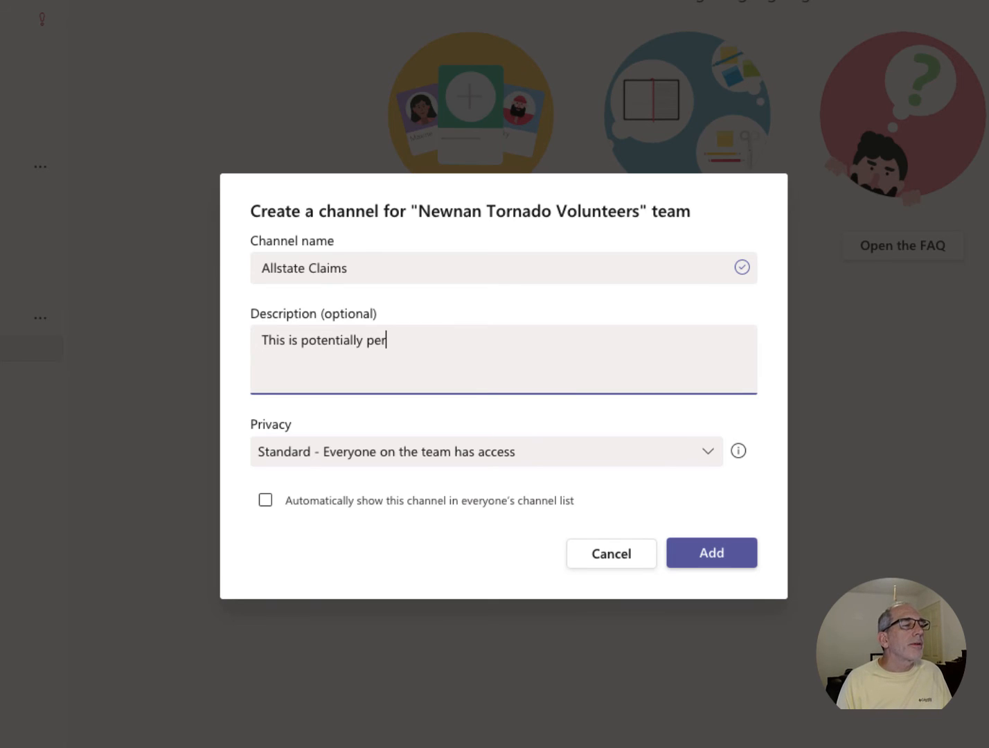
pyautogui.write('sonal informati')
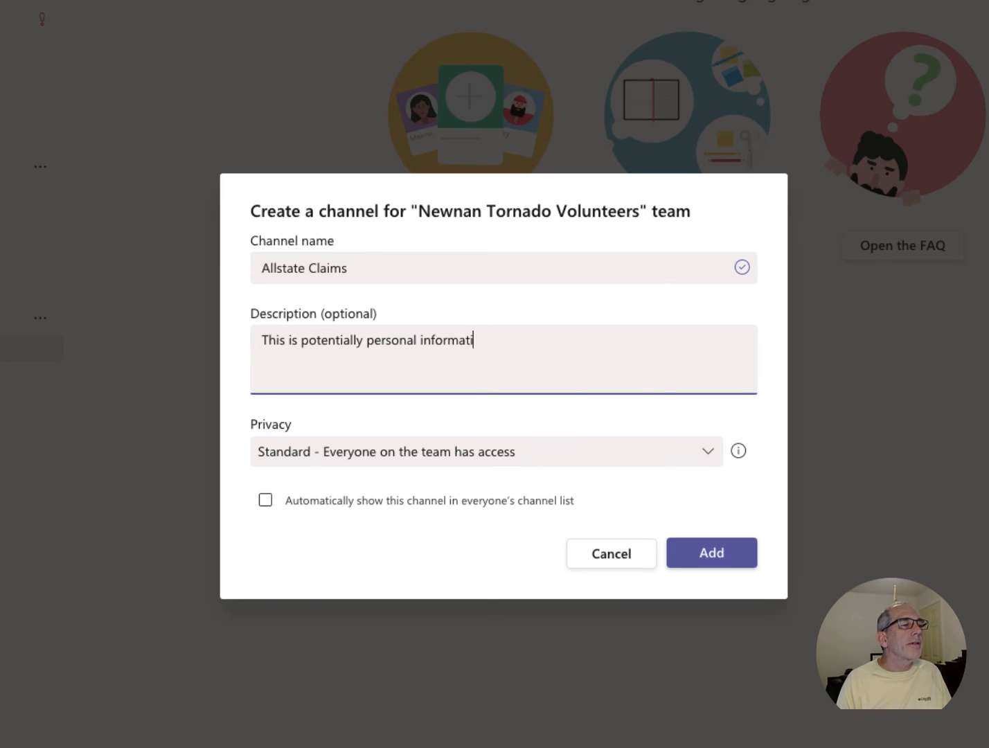
pyautogui.write('on a')
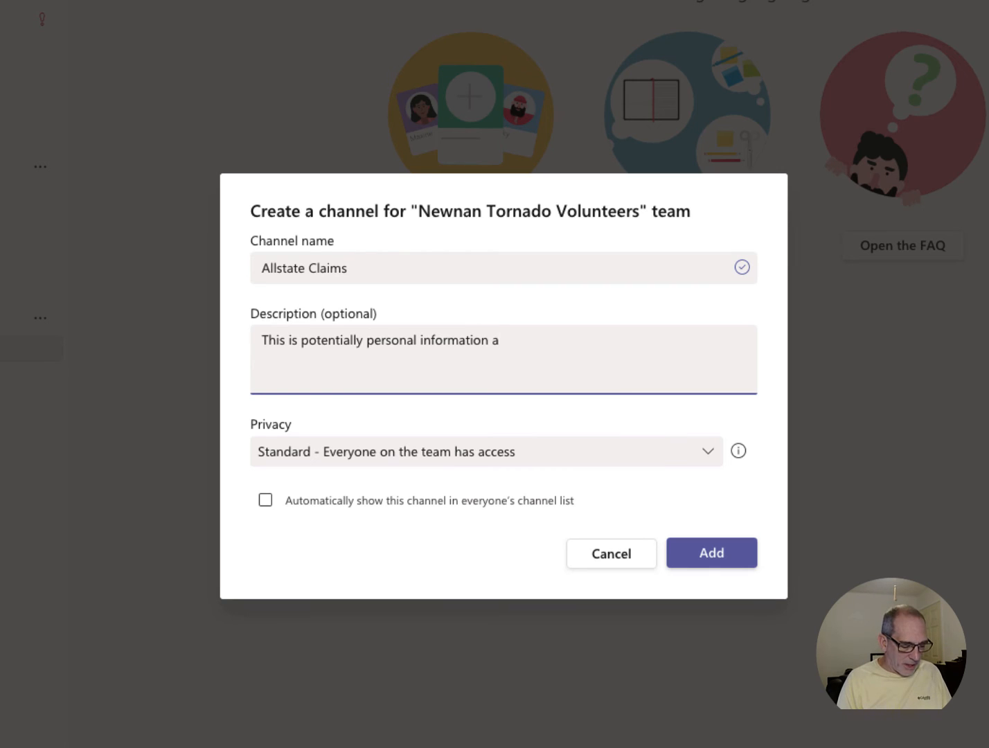
pyautogui.write('bout All')
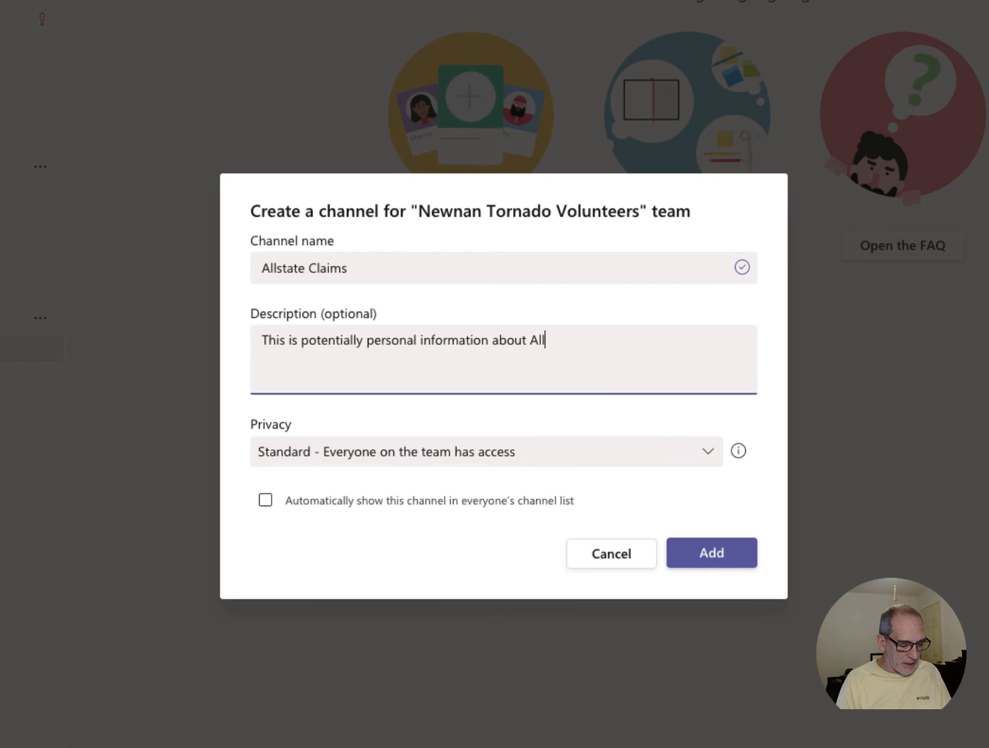
pyautogui.write('state insurance ')
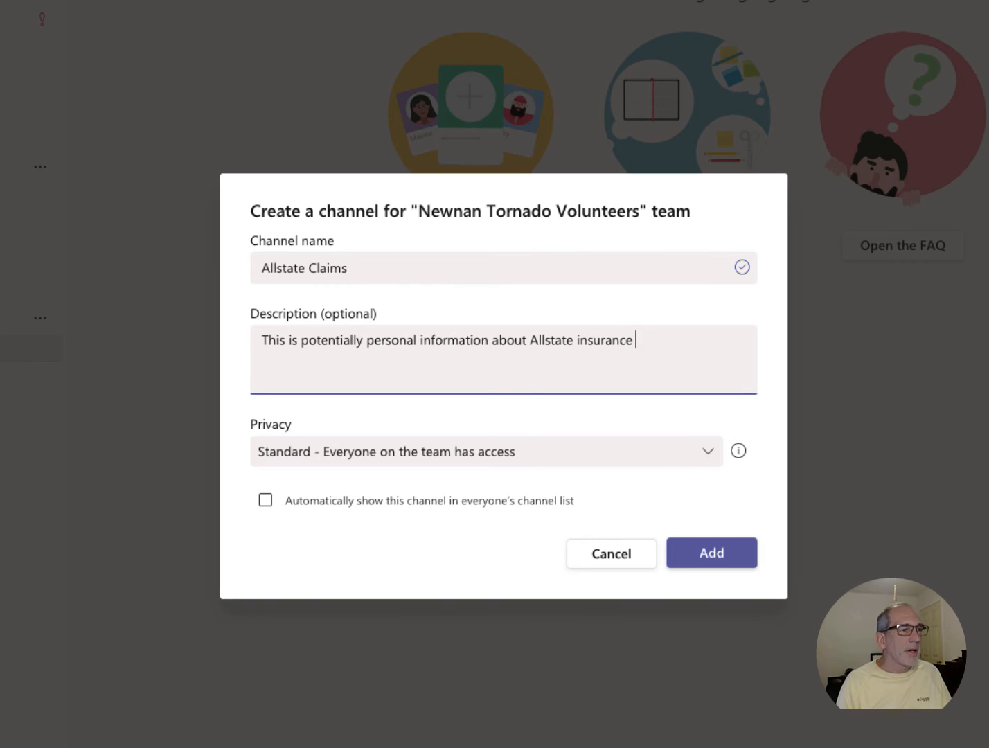
pyautogui.write('claim')
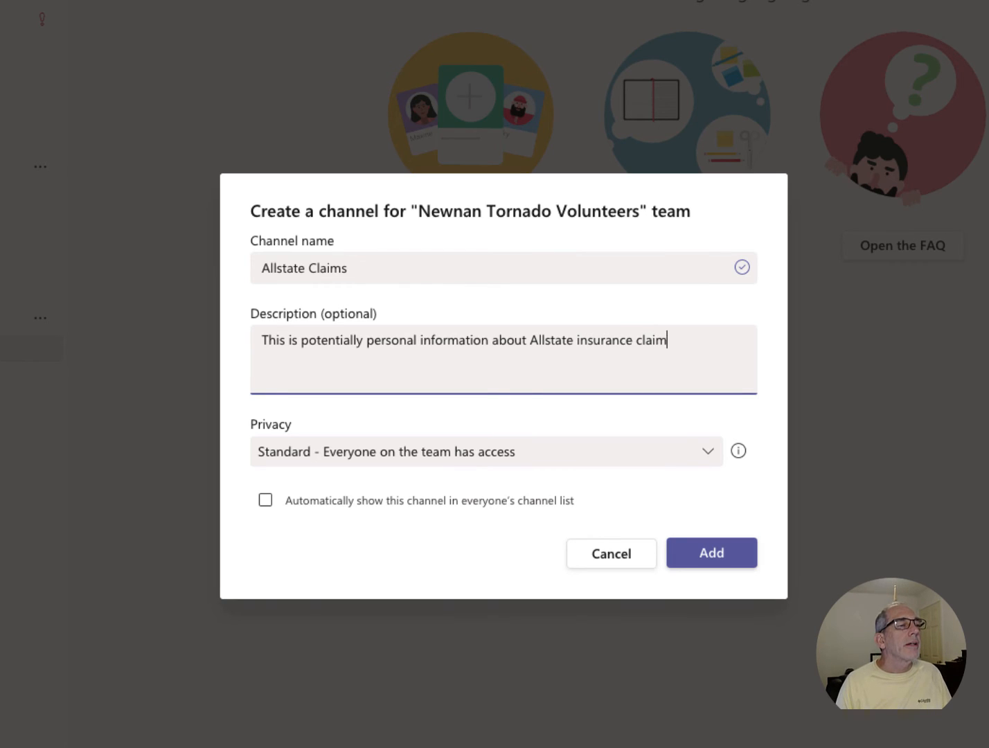
pyautogui.write('s')
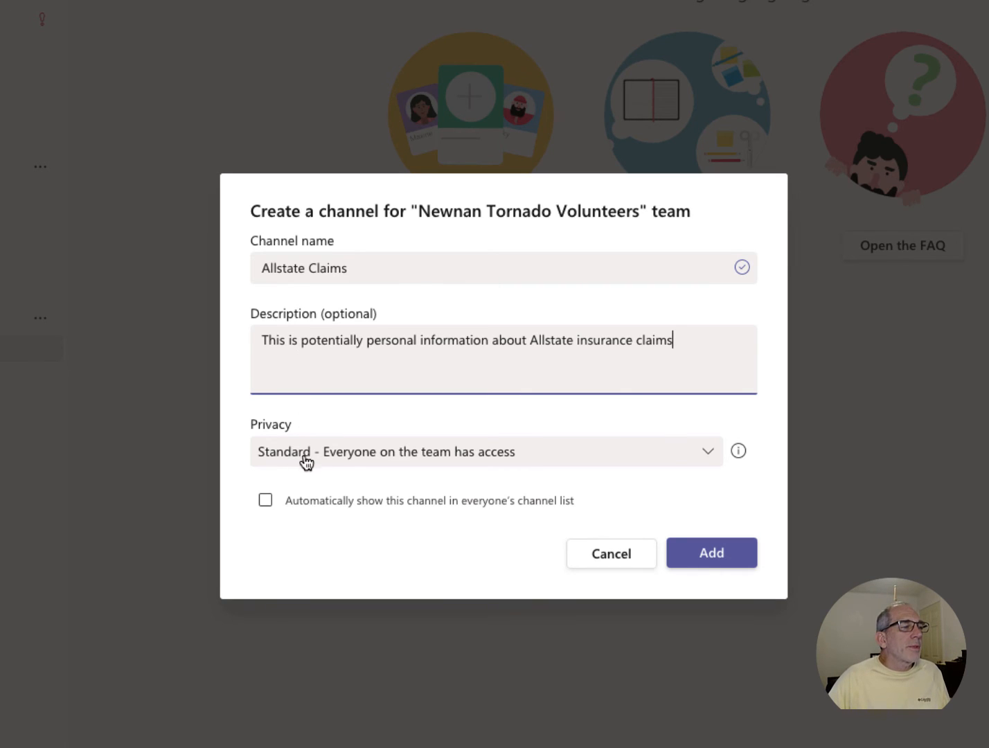
# Set the Allstate Claims channel's privacy to "Private - Specific teammates have access" and create the channel
pyautogui.click(492, 459)
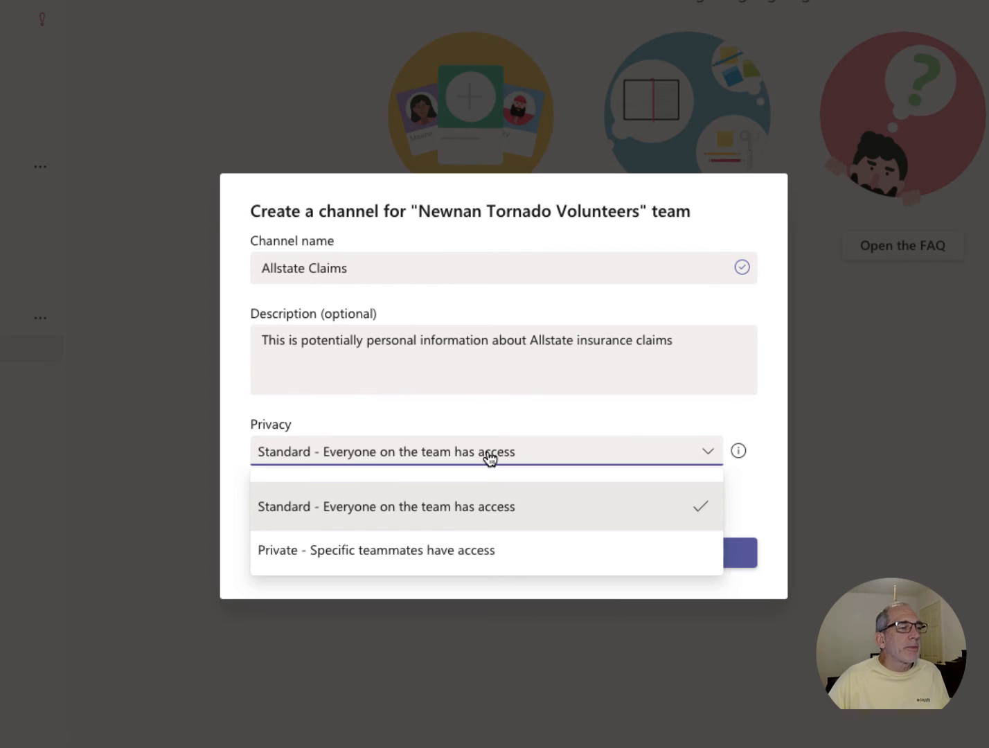
pyautogui.click(404, 554)
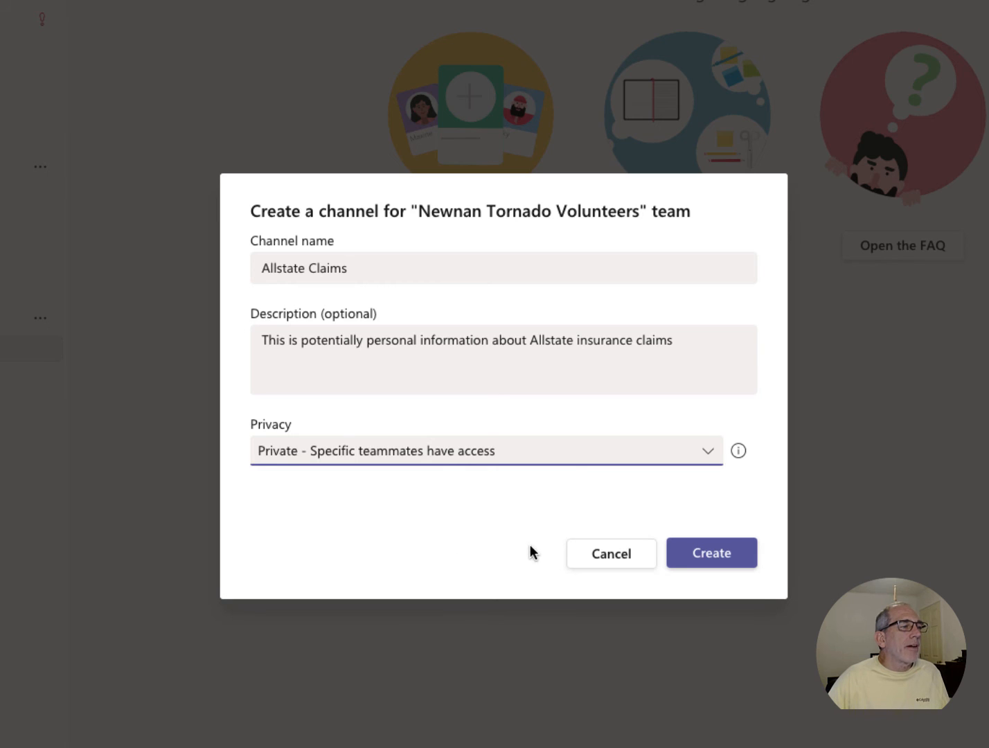
pyautogui.click(669, 558)
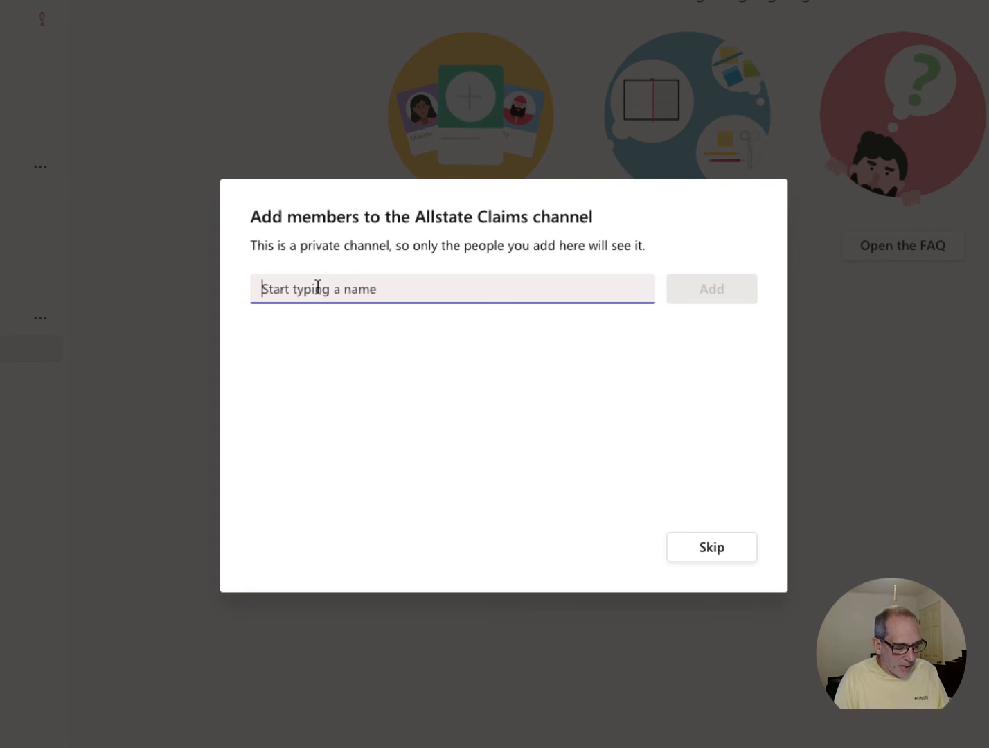
# Try searching for a member for the Allstate Claims channel, clear the search, and skip adding members
pyautogui.write('al')
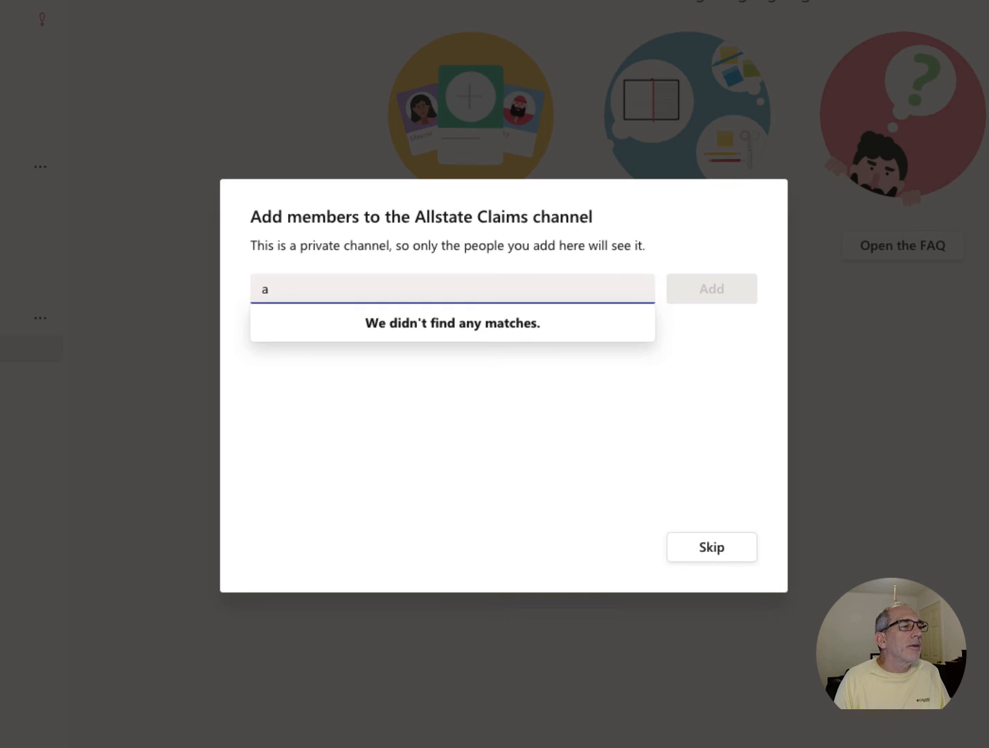
pyautogui.press('BackSpace')
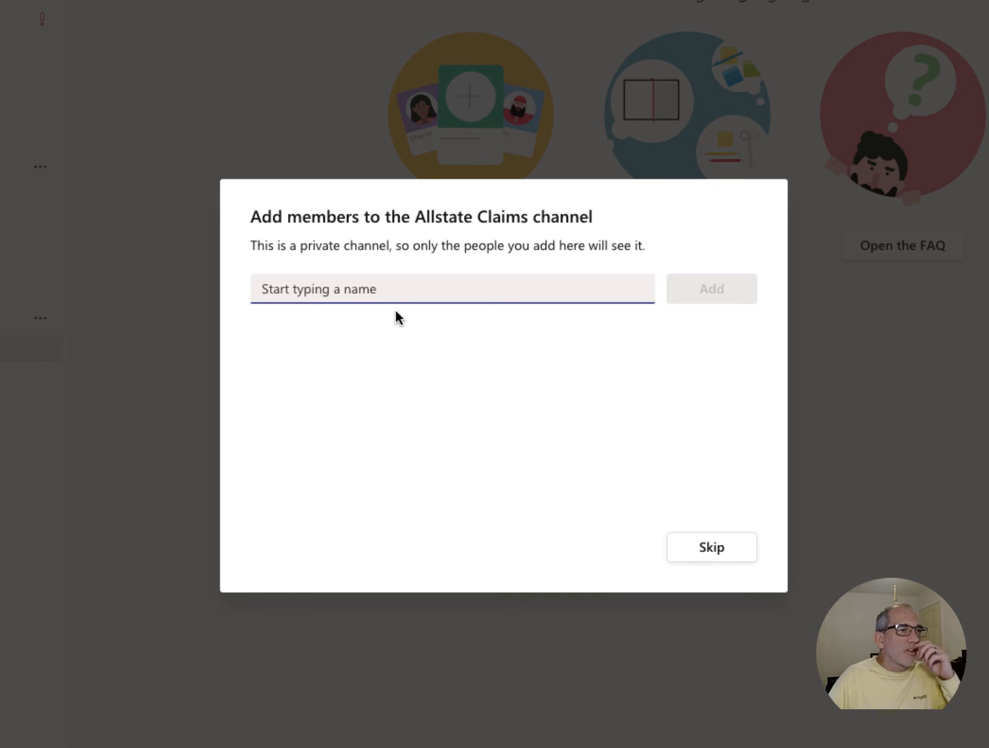
pyautogui.click(712, 555)
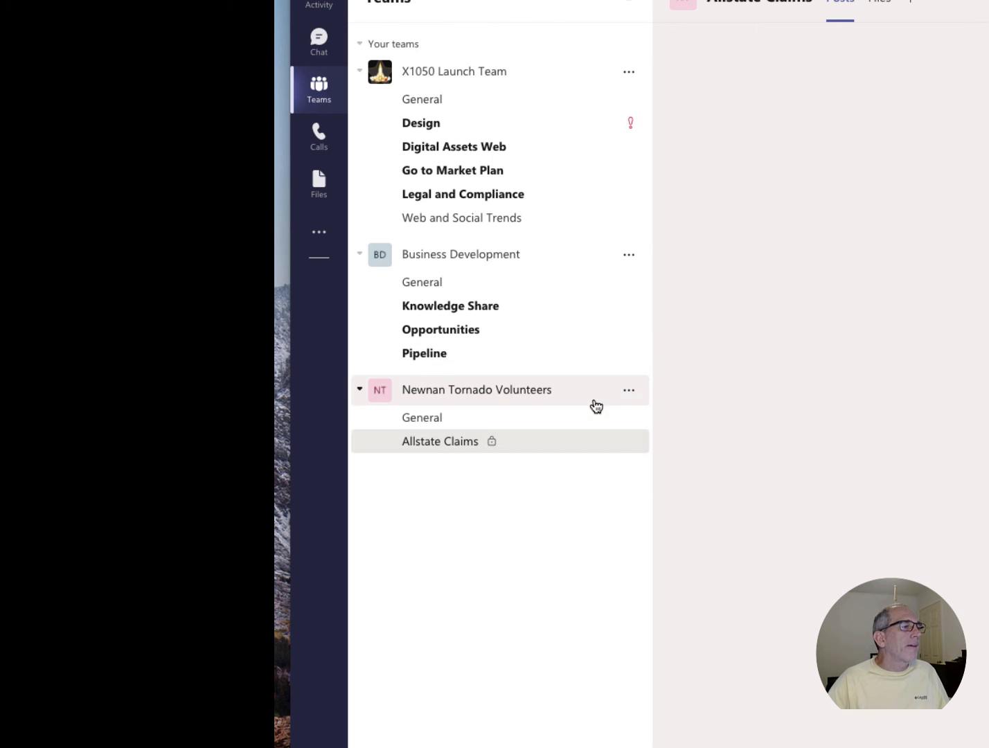
# Start another channel for the Newnan Tornado Volunteers team and name it "Stihl Chainsaws"
pyautogui.click(631, 394)
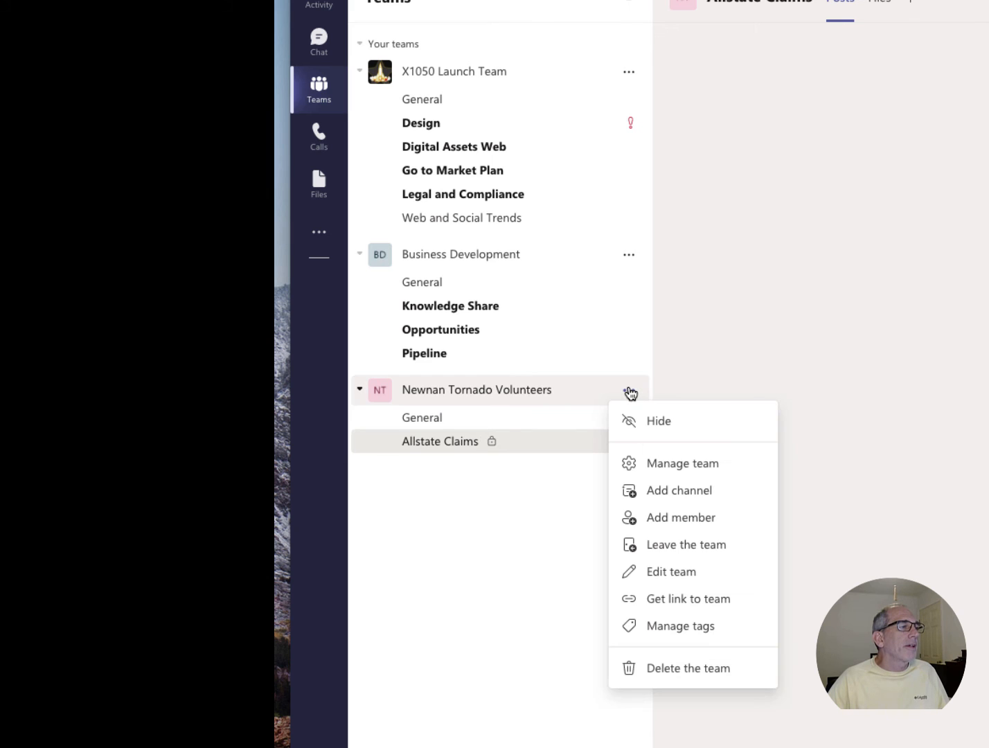
pyautogui.click(668, 502)
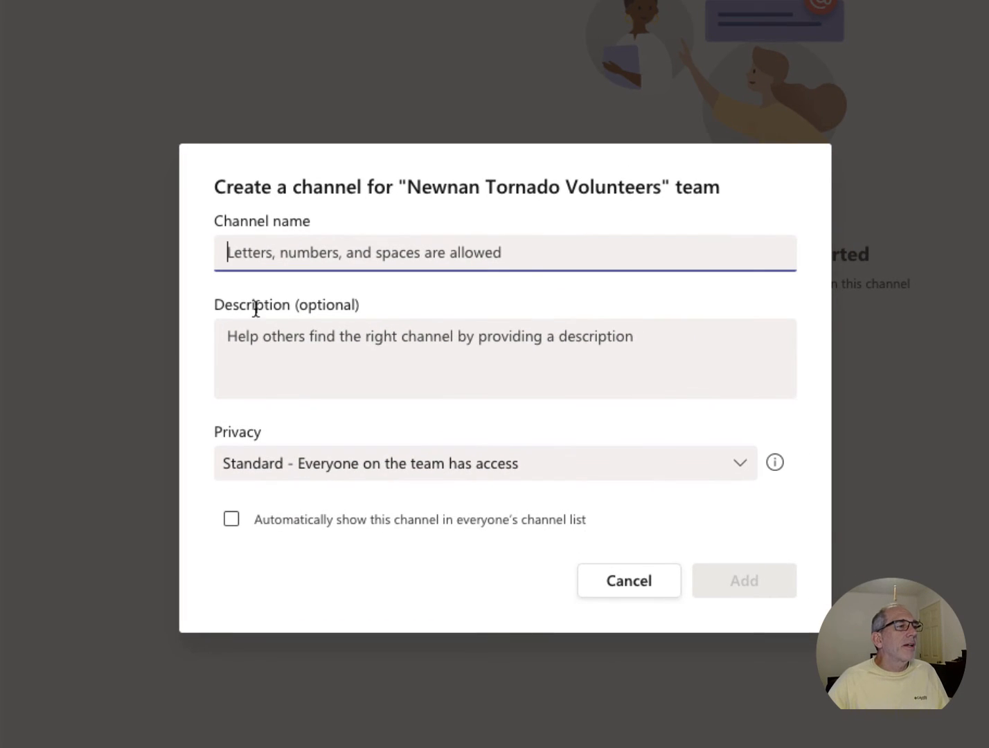
pyautogui.write('S')
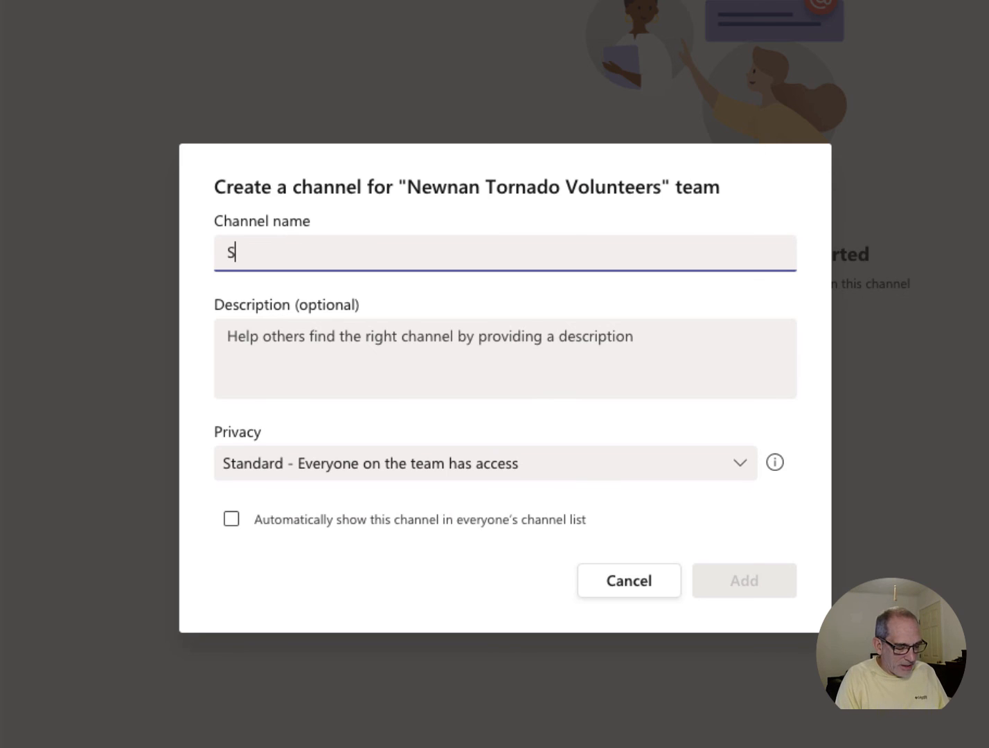
pyautogui.write('tihl ')
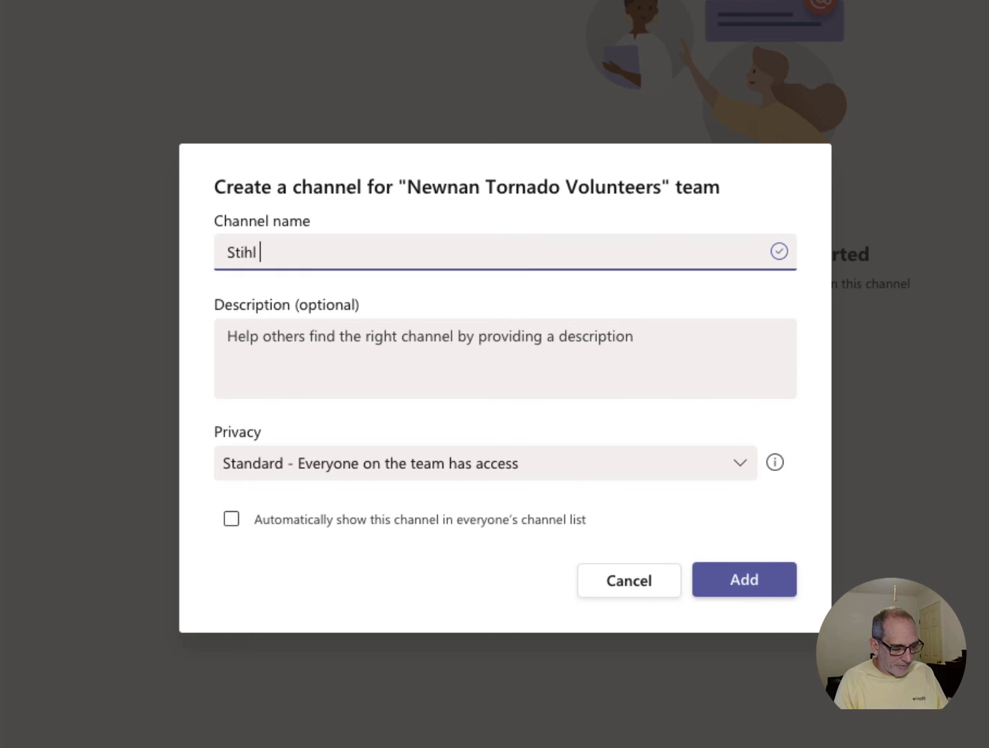
pyautogui.write('Chainsaws')
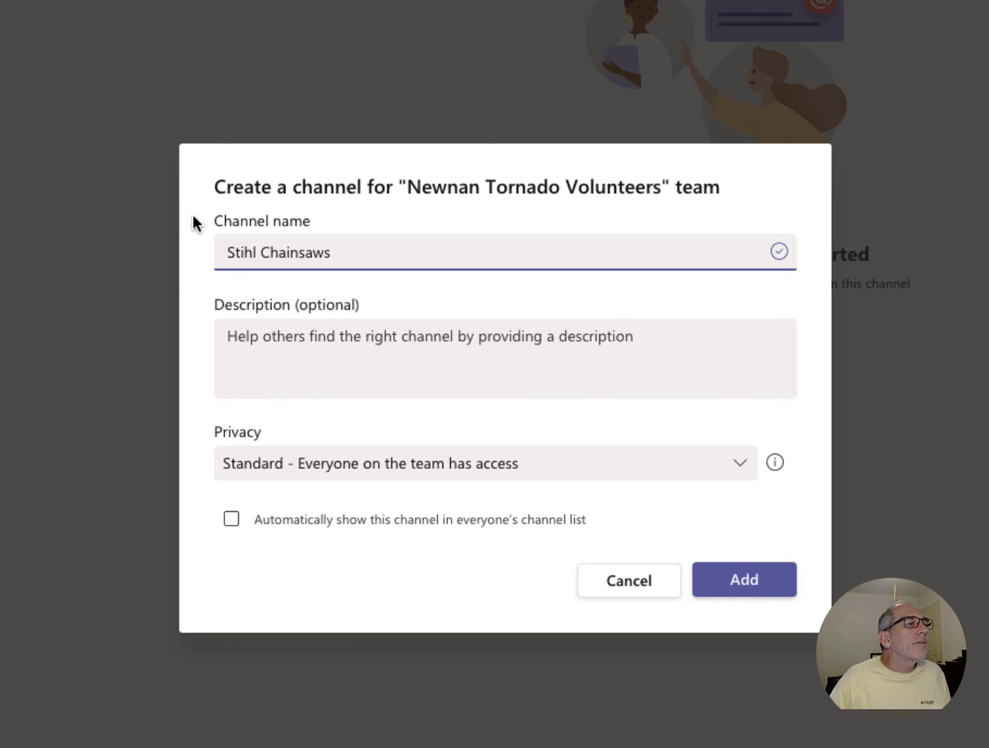
# Describe the Stihl Chainsaws channel as "Instructions on maintaining Stihl chainsaw and discussions on how to use them safely", correcting any misspellings
pyautogui.click(244, 331)
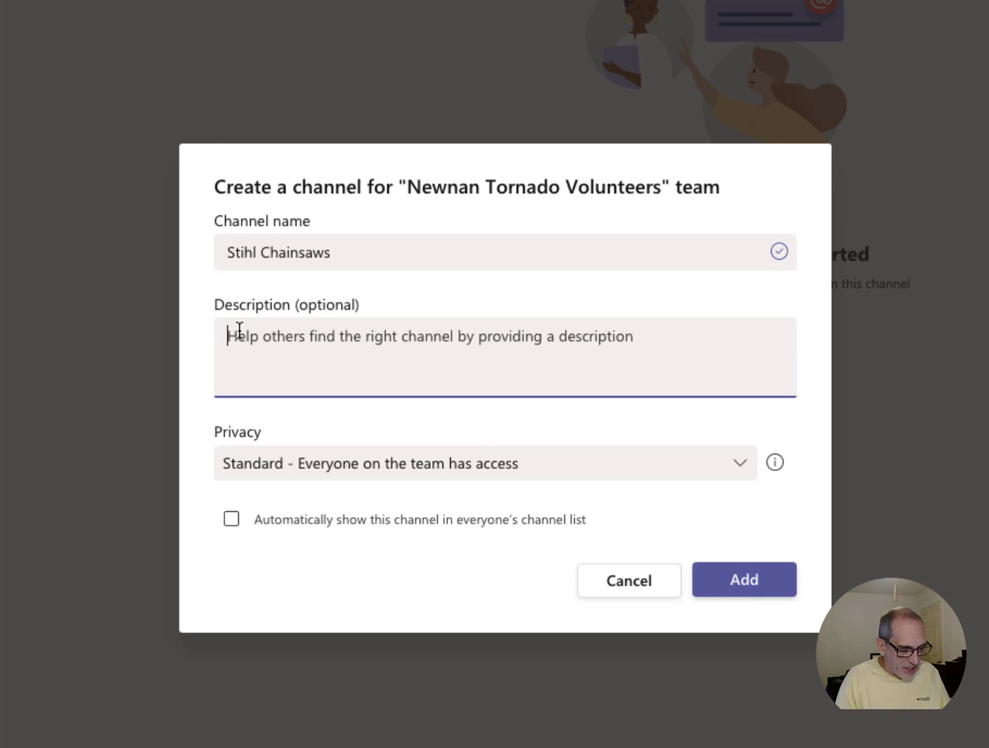
pyautogui.write('Instructioosn on maintaining Stihle chainsaw and discussions on how to use')
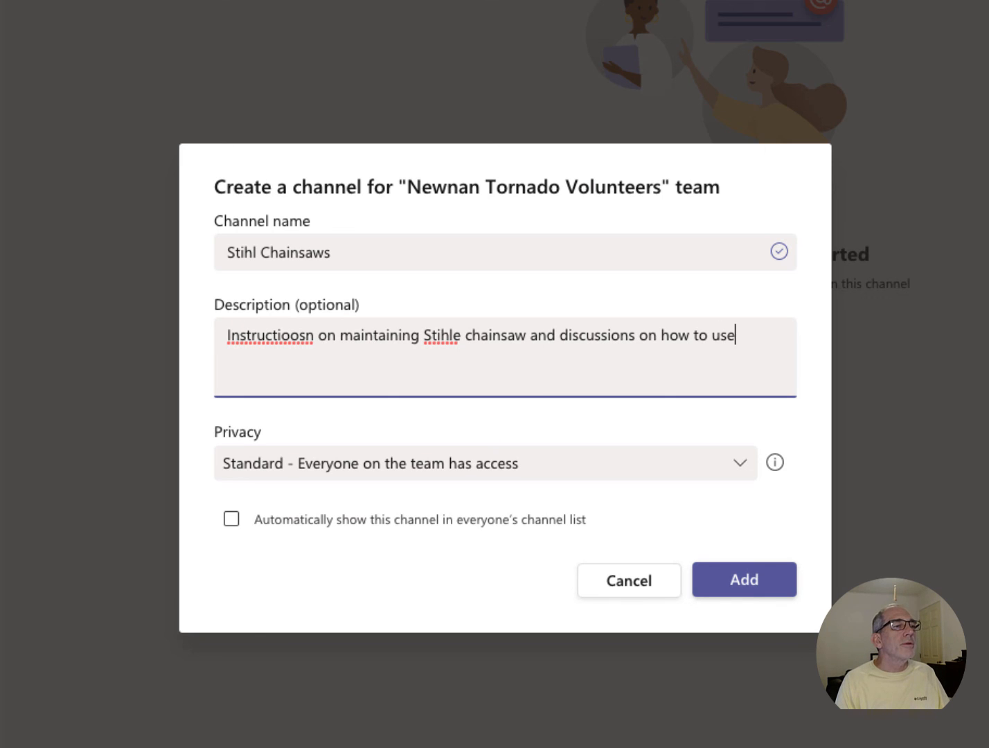
pyautogui.write(' them sa')
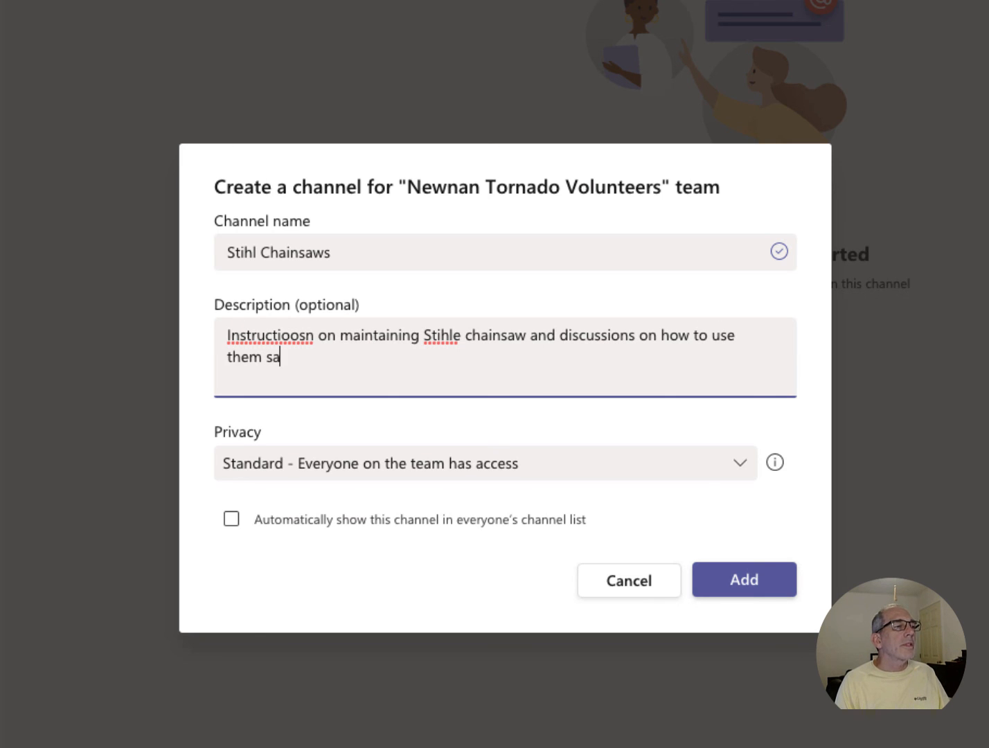
pyautogui.write('fely')
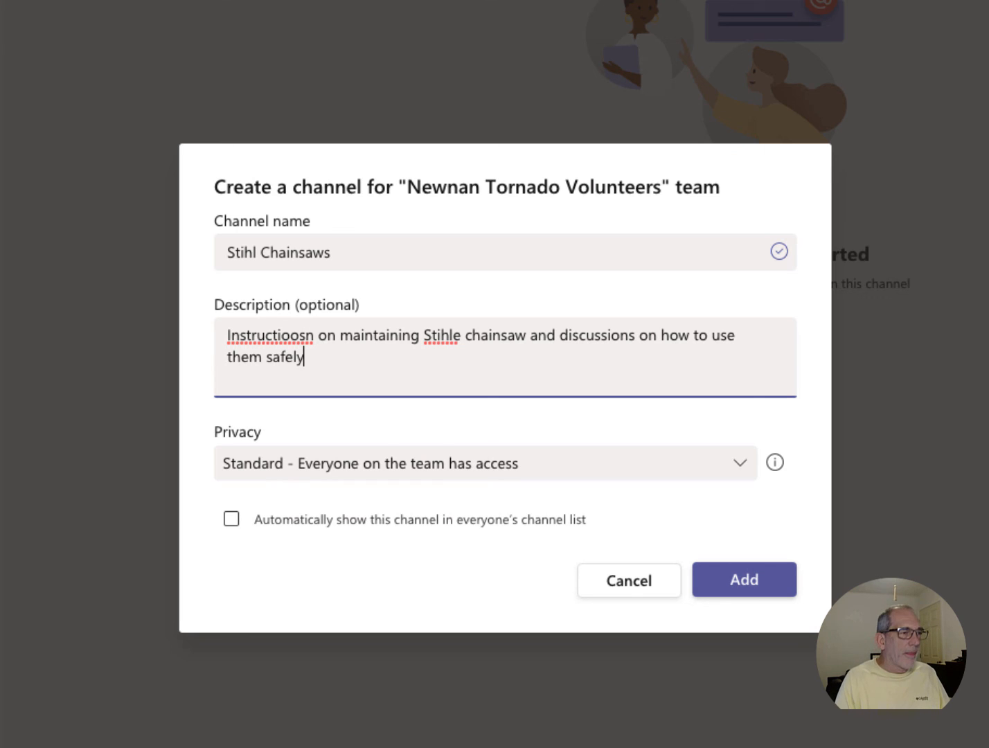
pyautogui.rightClick(265, 338)
pyautogui.click(333, 359)
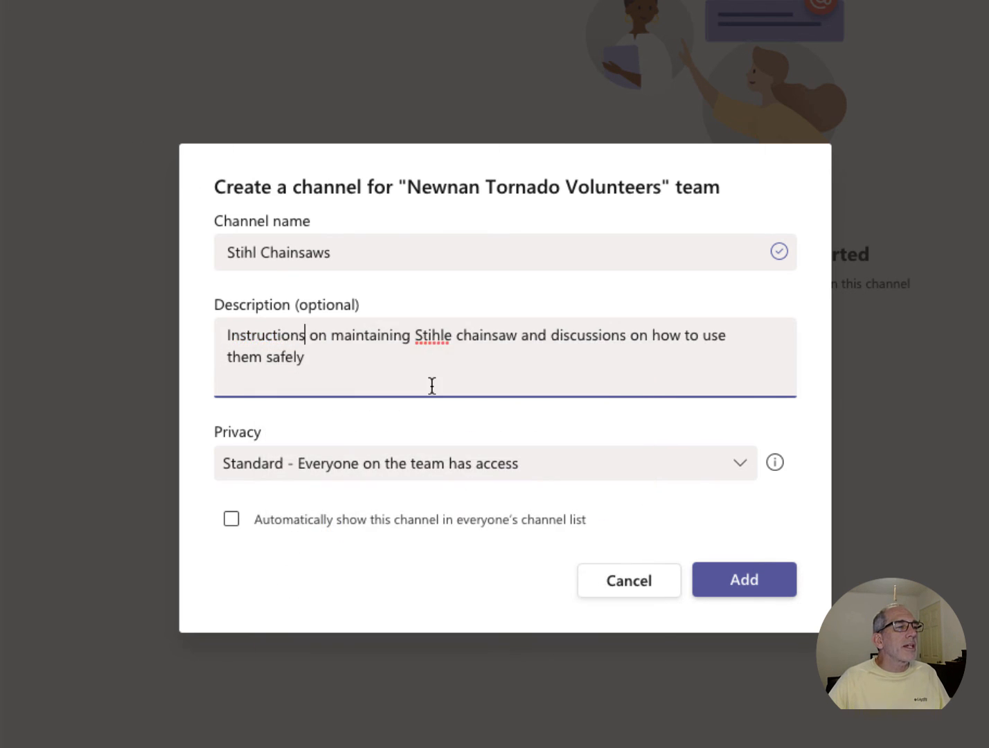
pyautogui.rightClick(431, 338)
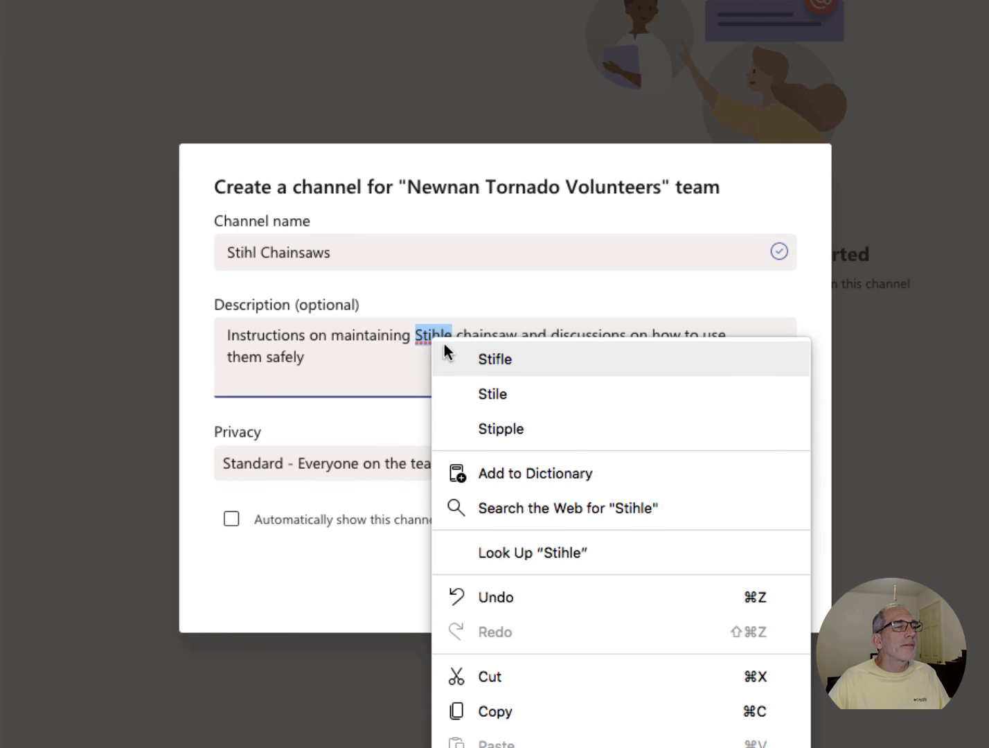
pyautogui.click(442, 338)
pyautogui.click(446, 338)
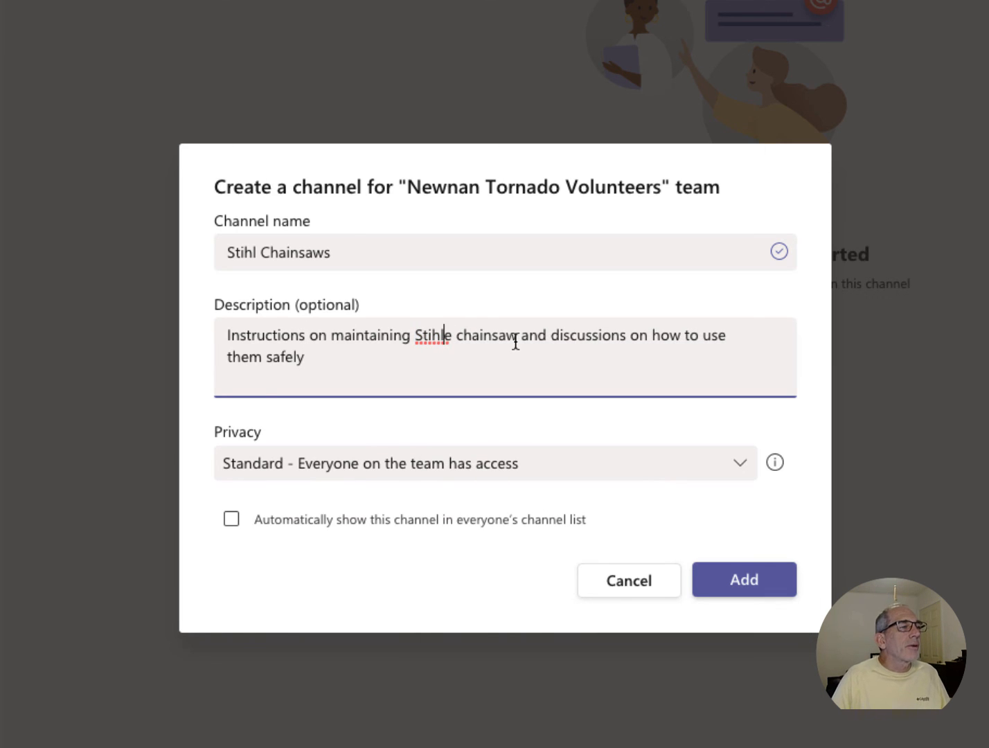
pyautogui.hotkey('shift', 'Right')
pyautogui.press('BackSpace')
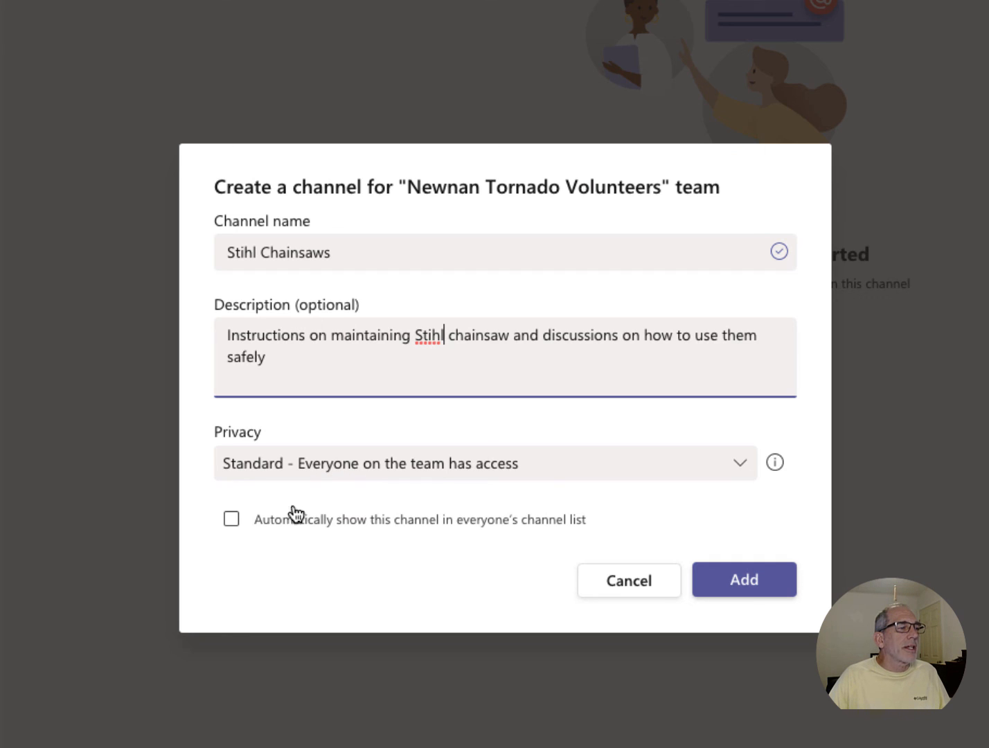
# Make the Stihl Chainsaws channel show automatically in everyone's channel list and add it to the team
pyautogui.click(231, 525)
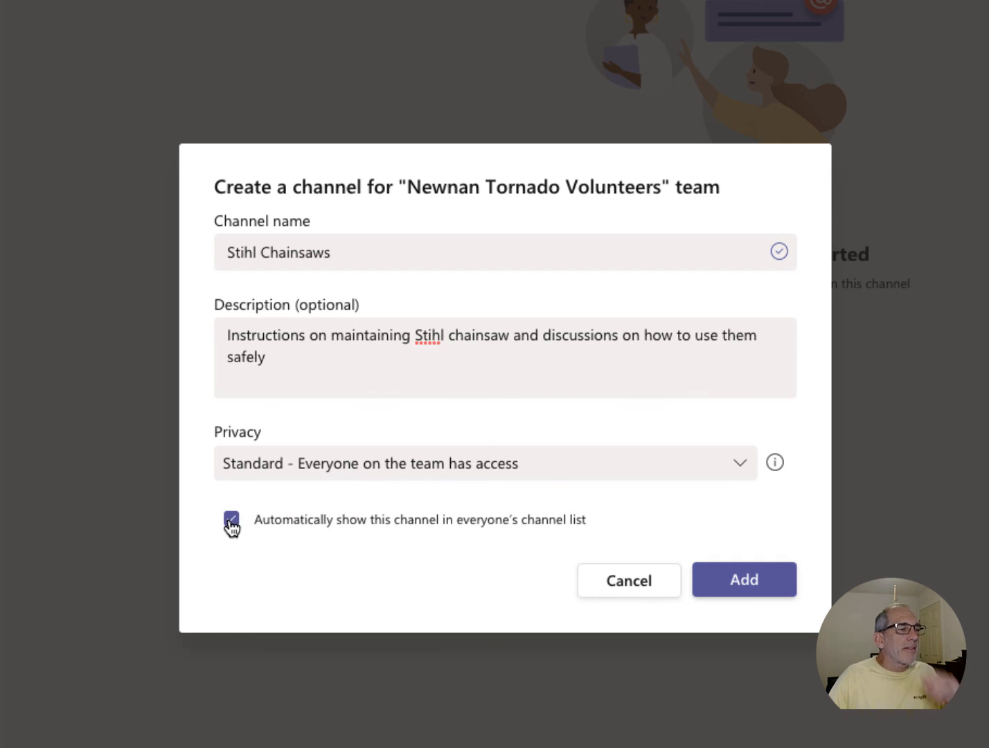
pyautogui.click(751, 583)
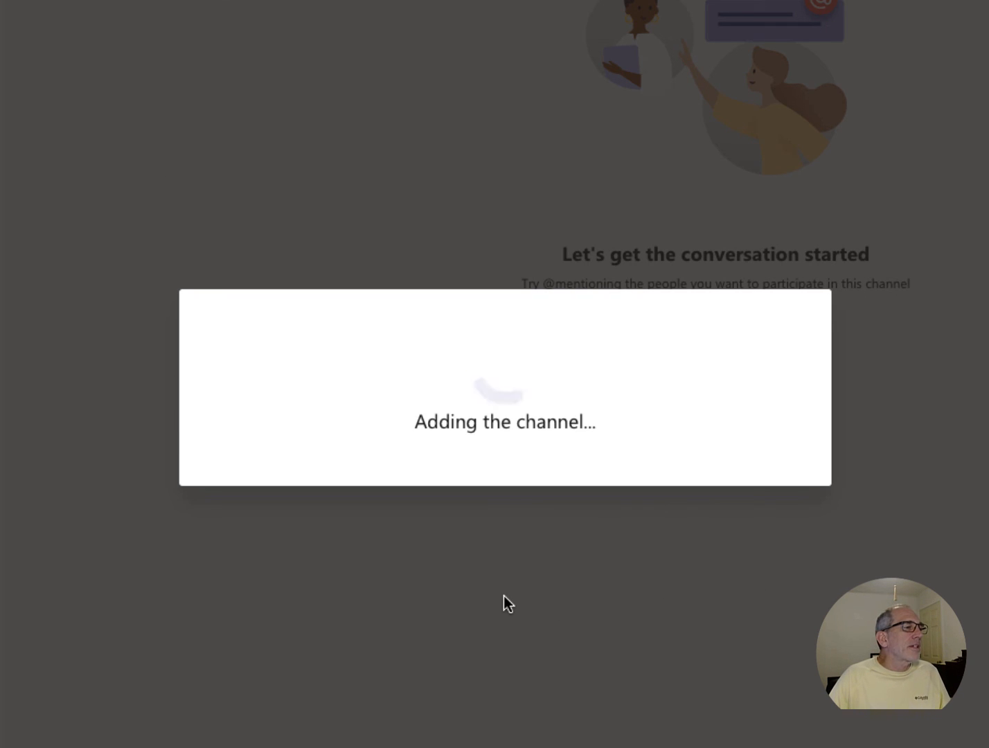